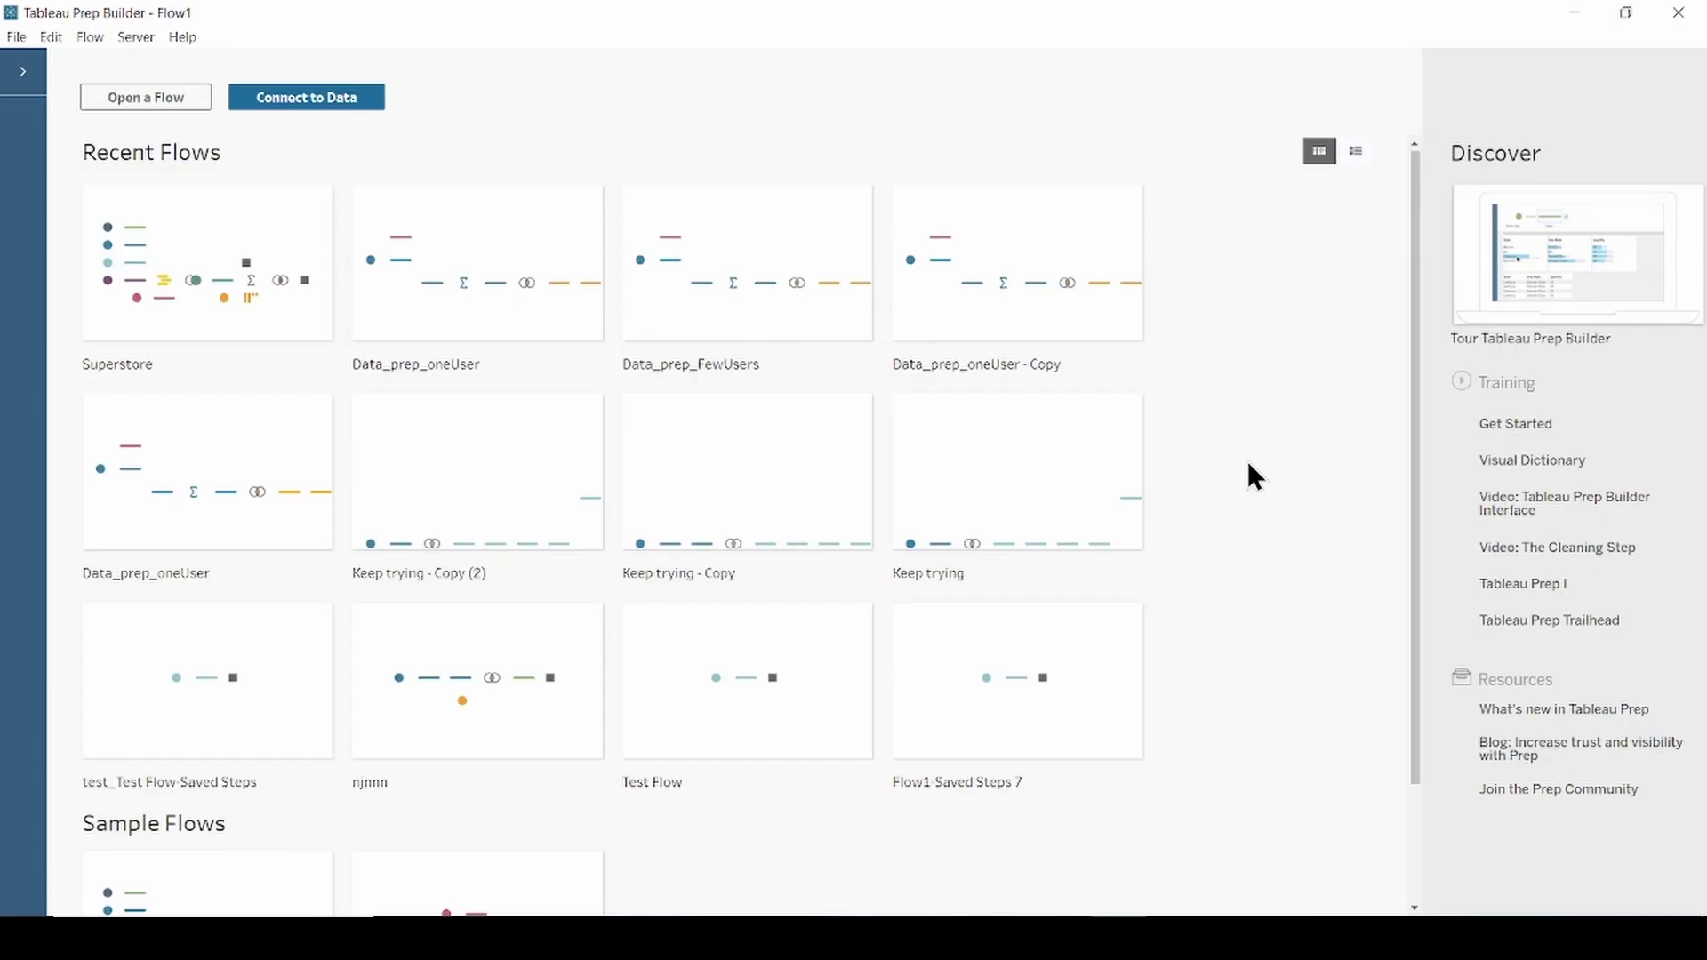
# - Scroll the start page down to the Sample Flows section
pyautogui.scroll(-2, 1246, 460)
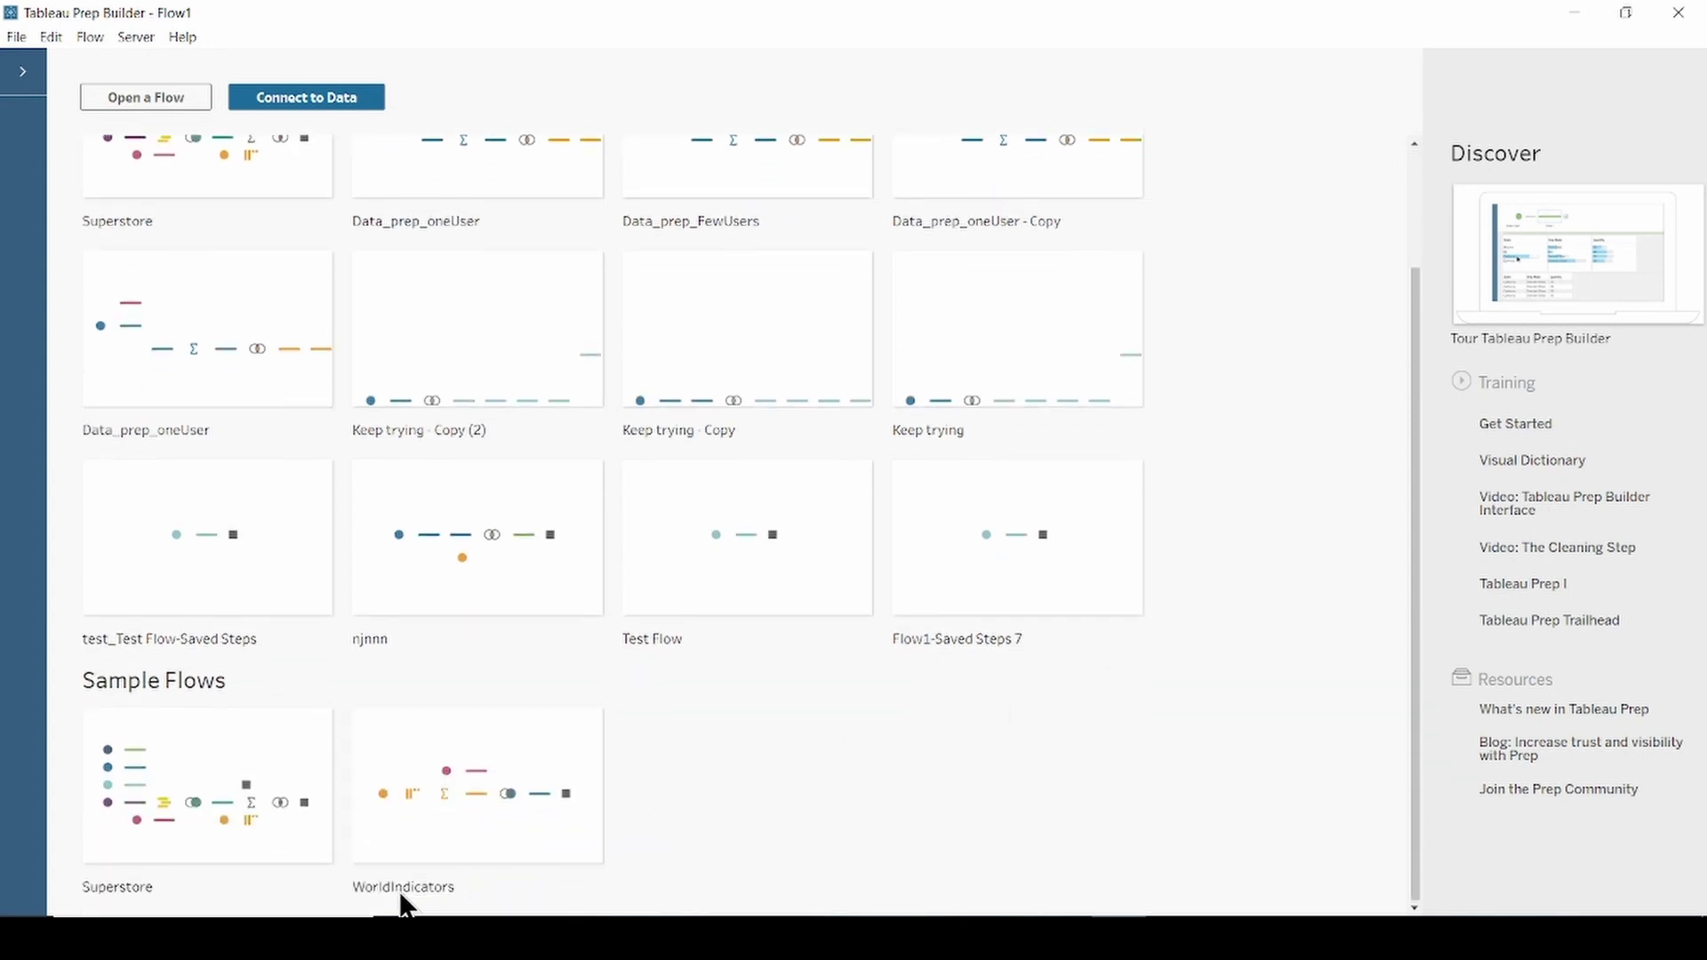
# - Open the Superstore sample flow and add Order Date to Roll Up Sales' grouped fields
pyautogui.click(171, 783)
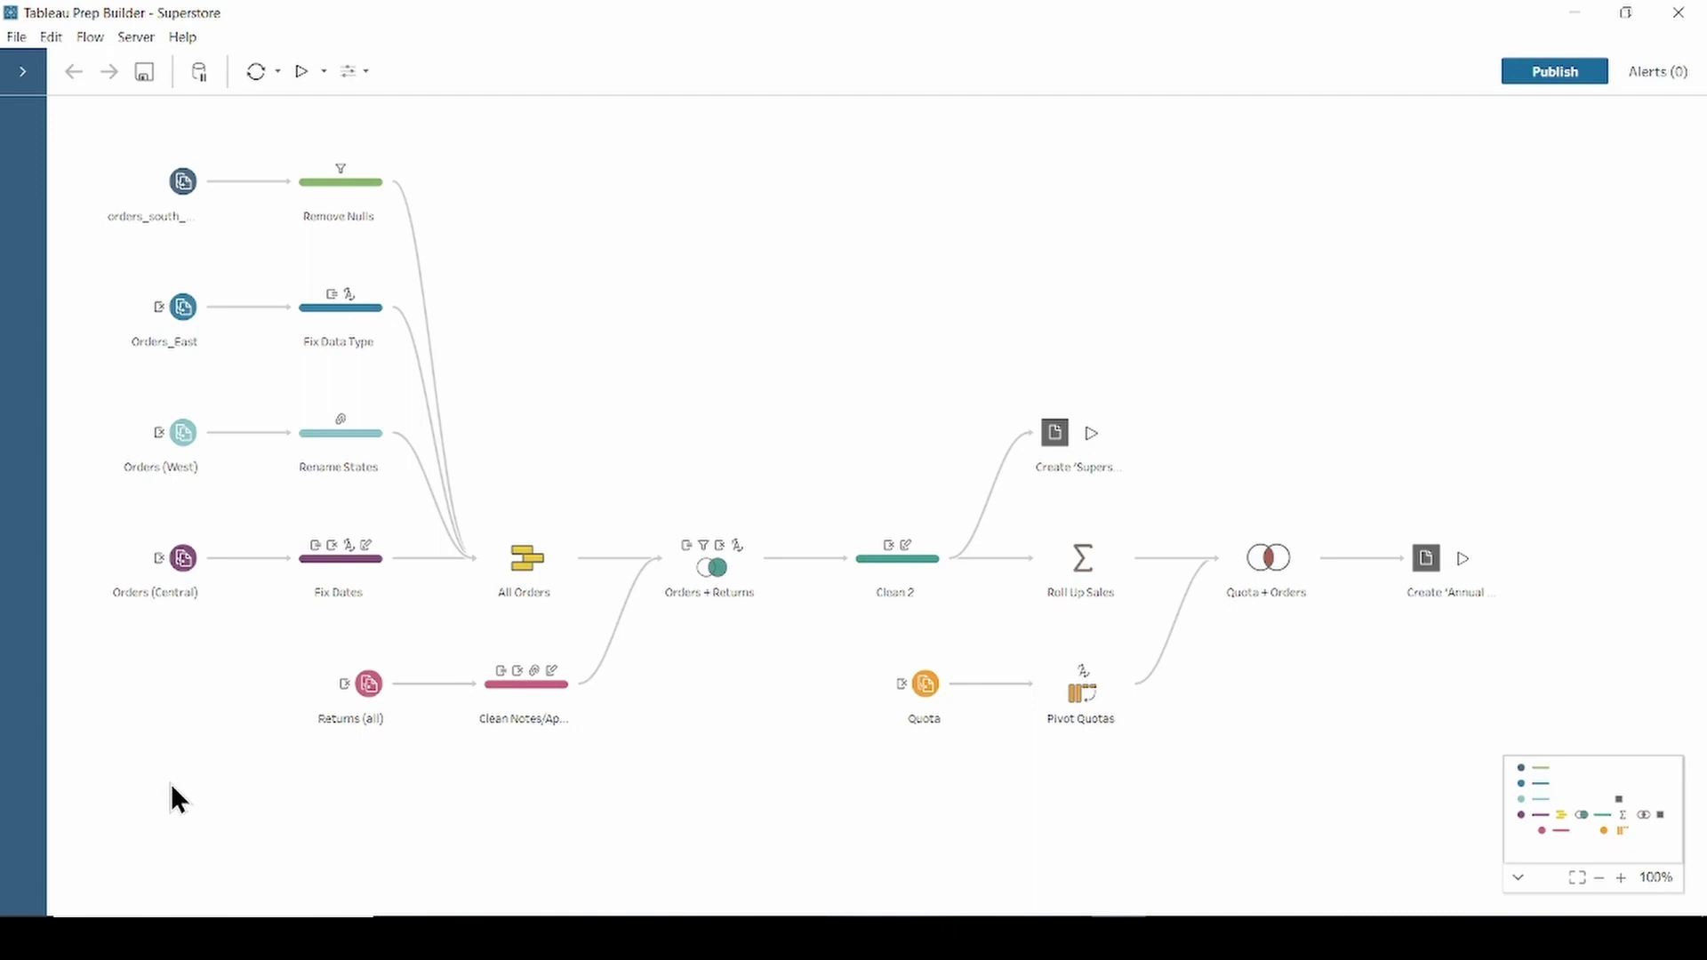
pyautogui.click(1083, 560)
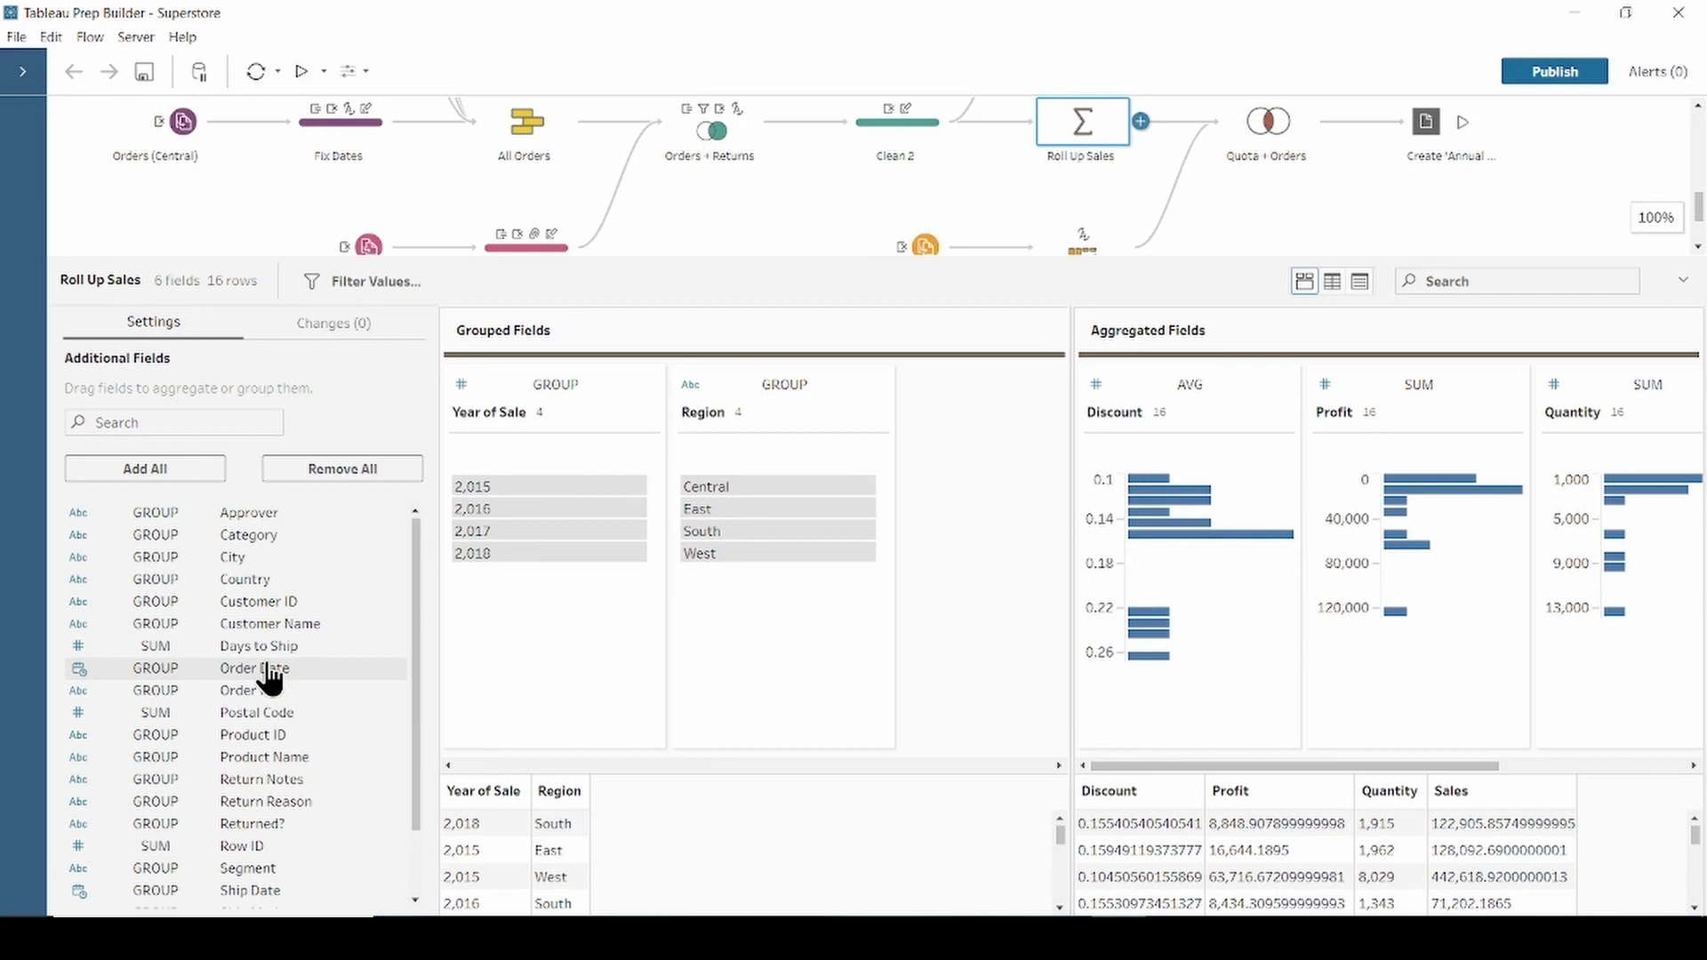
pyautogui.moveTo(268, 678); pyautogui.dragTo(927, 579)
# - Convert the grouped Order Date to Month Number
pyautogui.moveTo(981, 531)
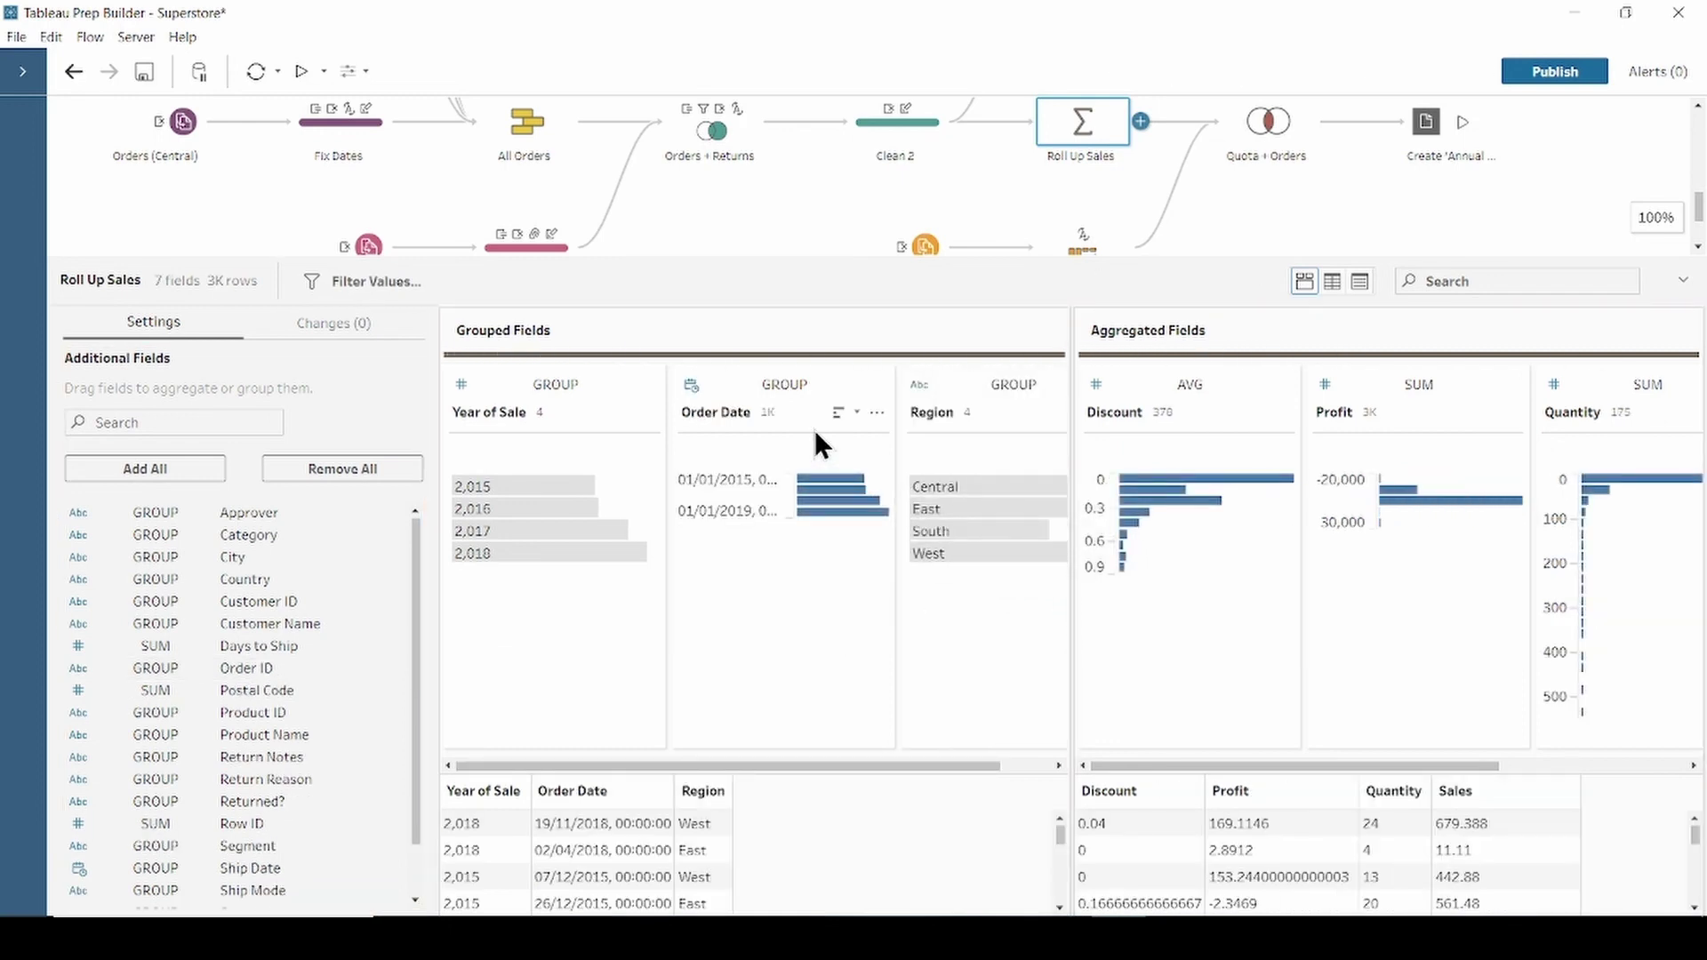
pyautogui.click(877, 413)
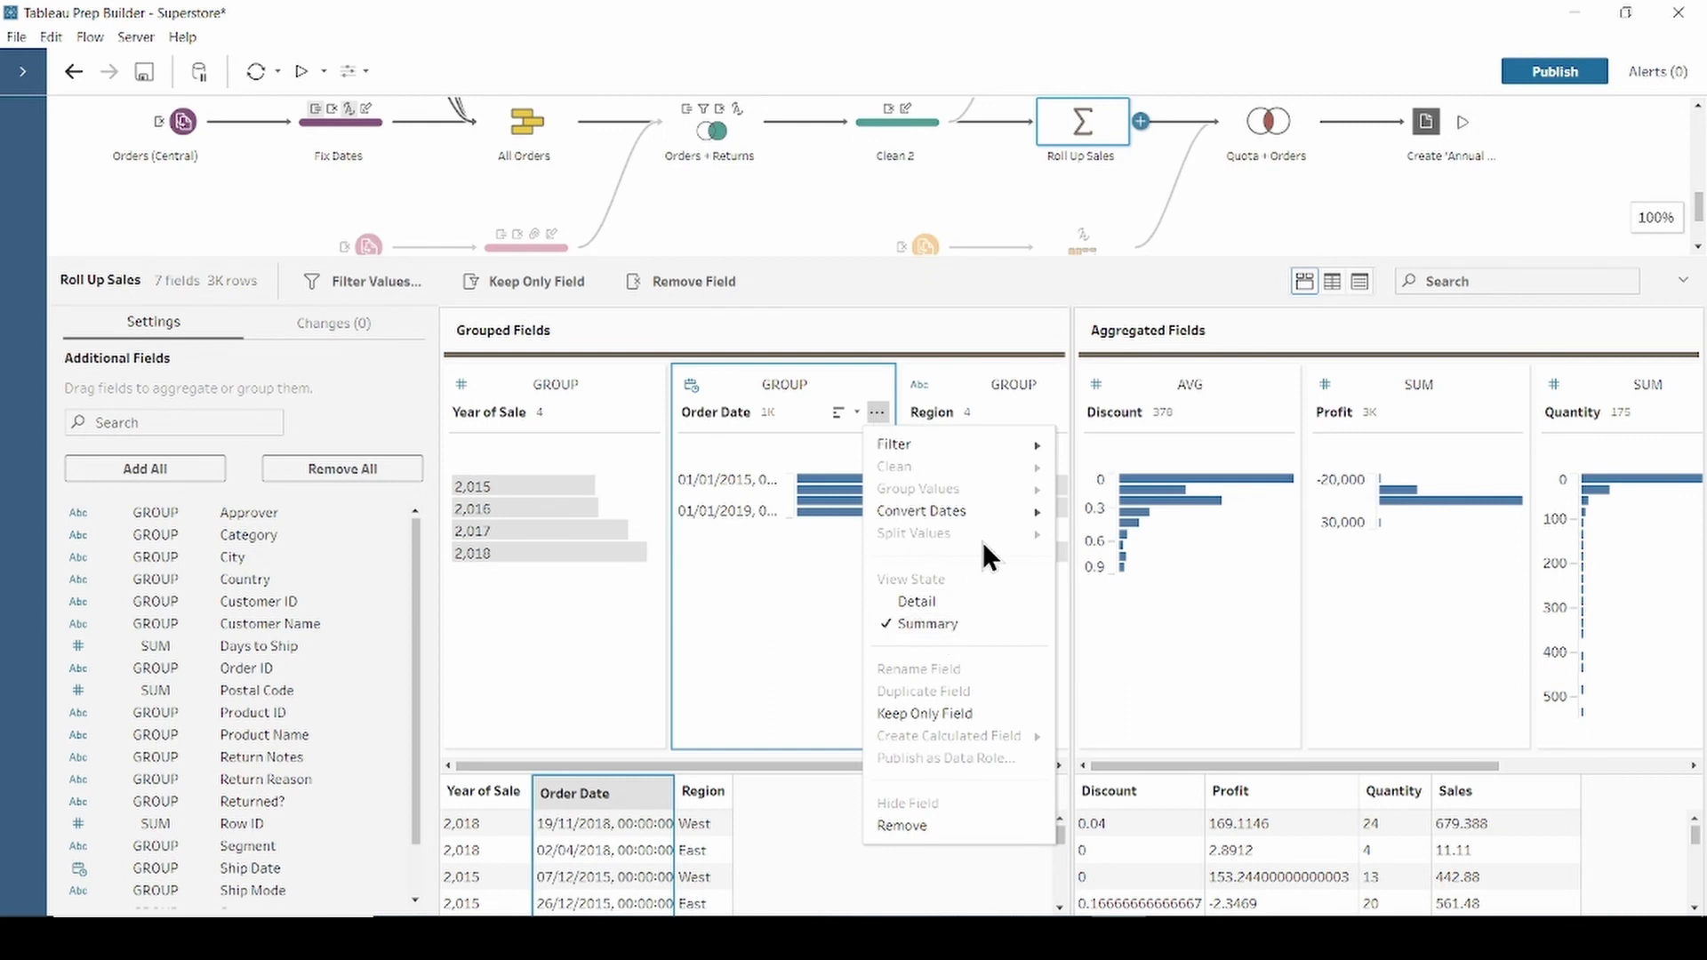
pyautogui.moveTo(1028, 509)
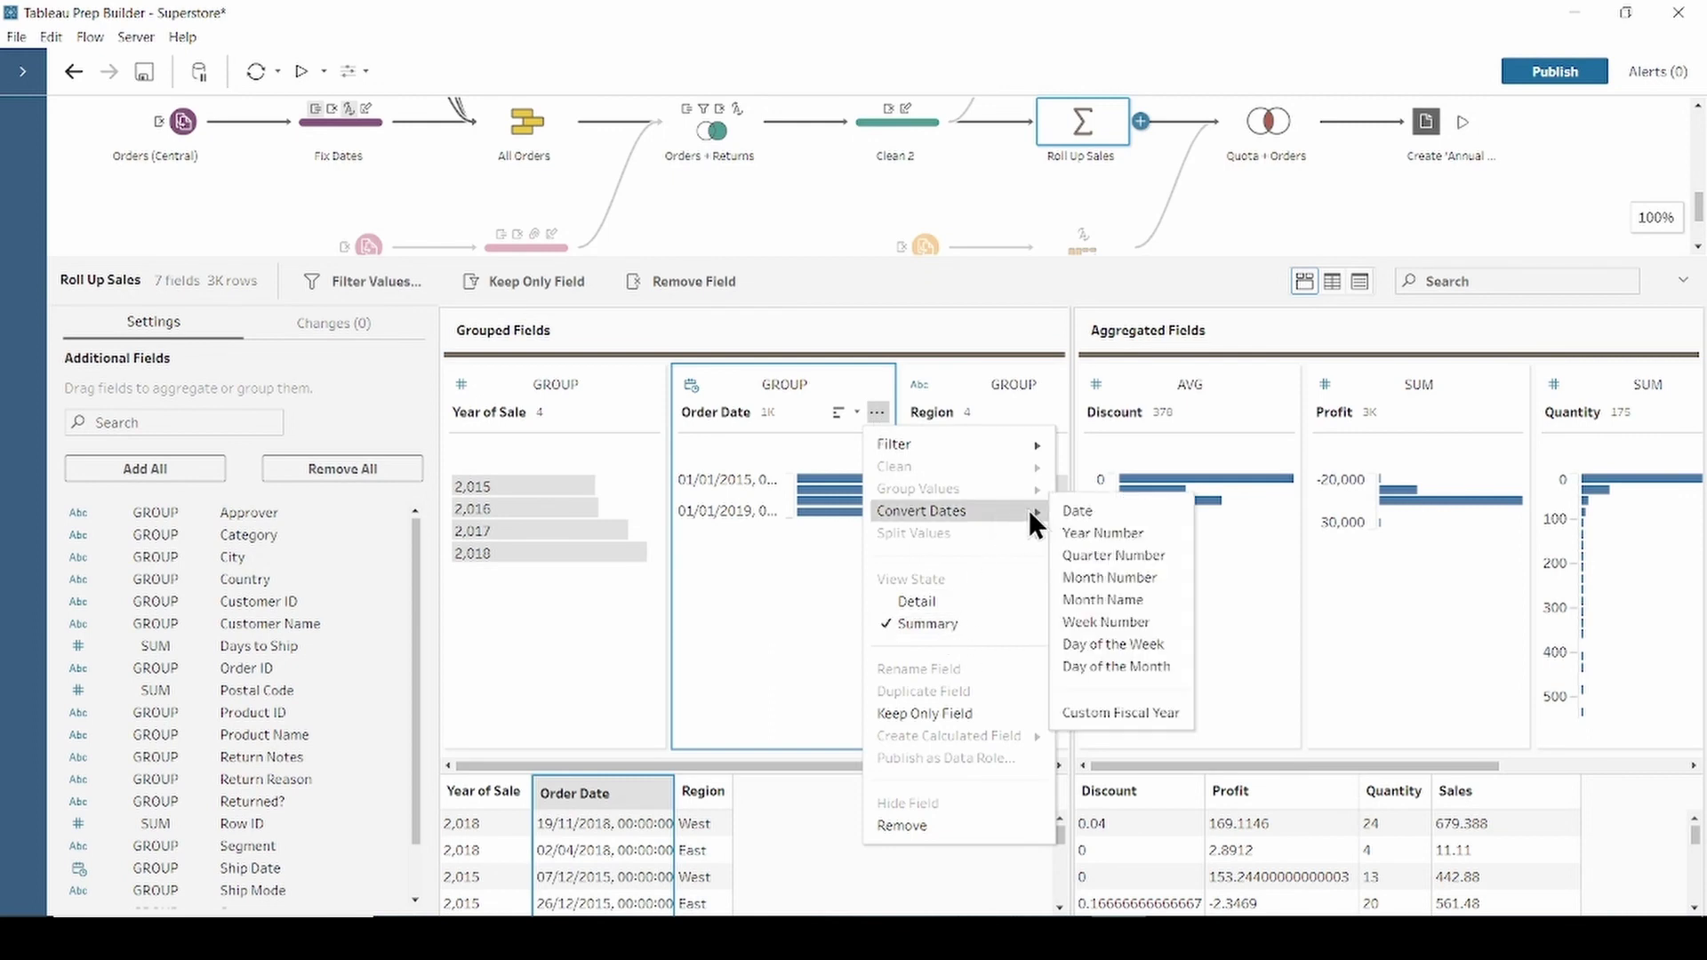
pyautogui.click(1117, 579)
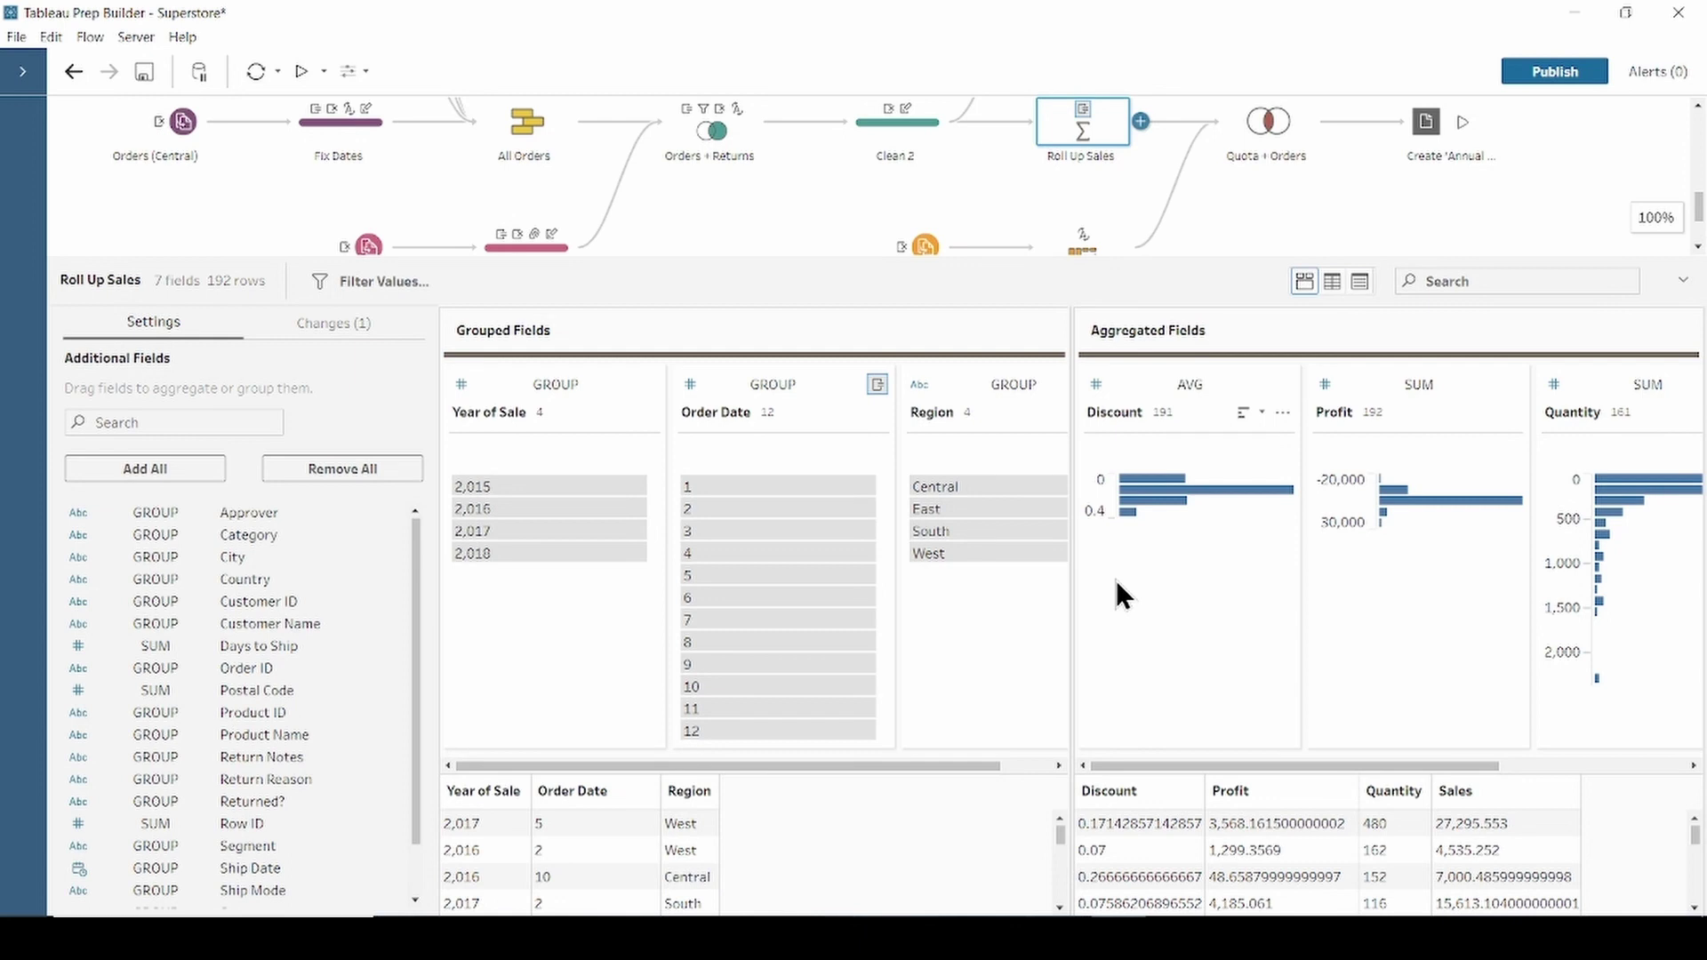
# - Insert a clean step after Roll Up Sales and rename it 'Difference from'
pyautogui.click(1141, 118)
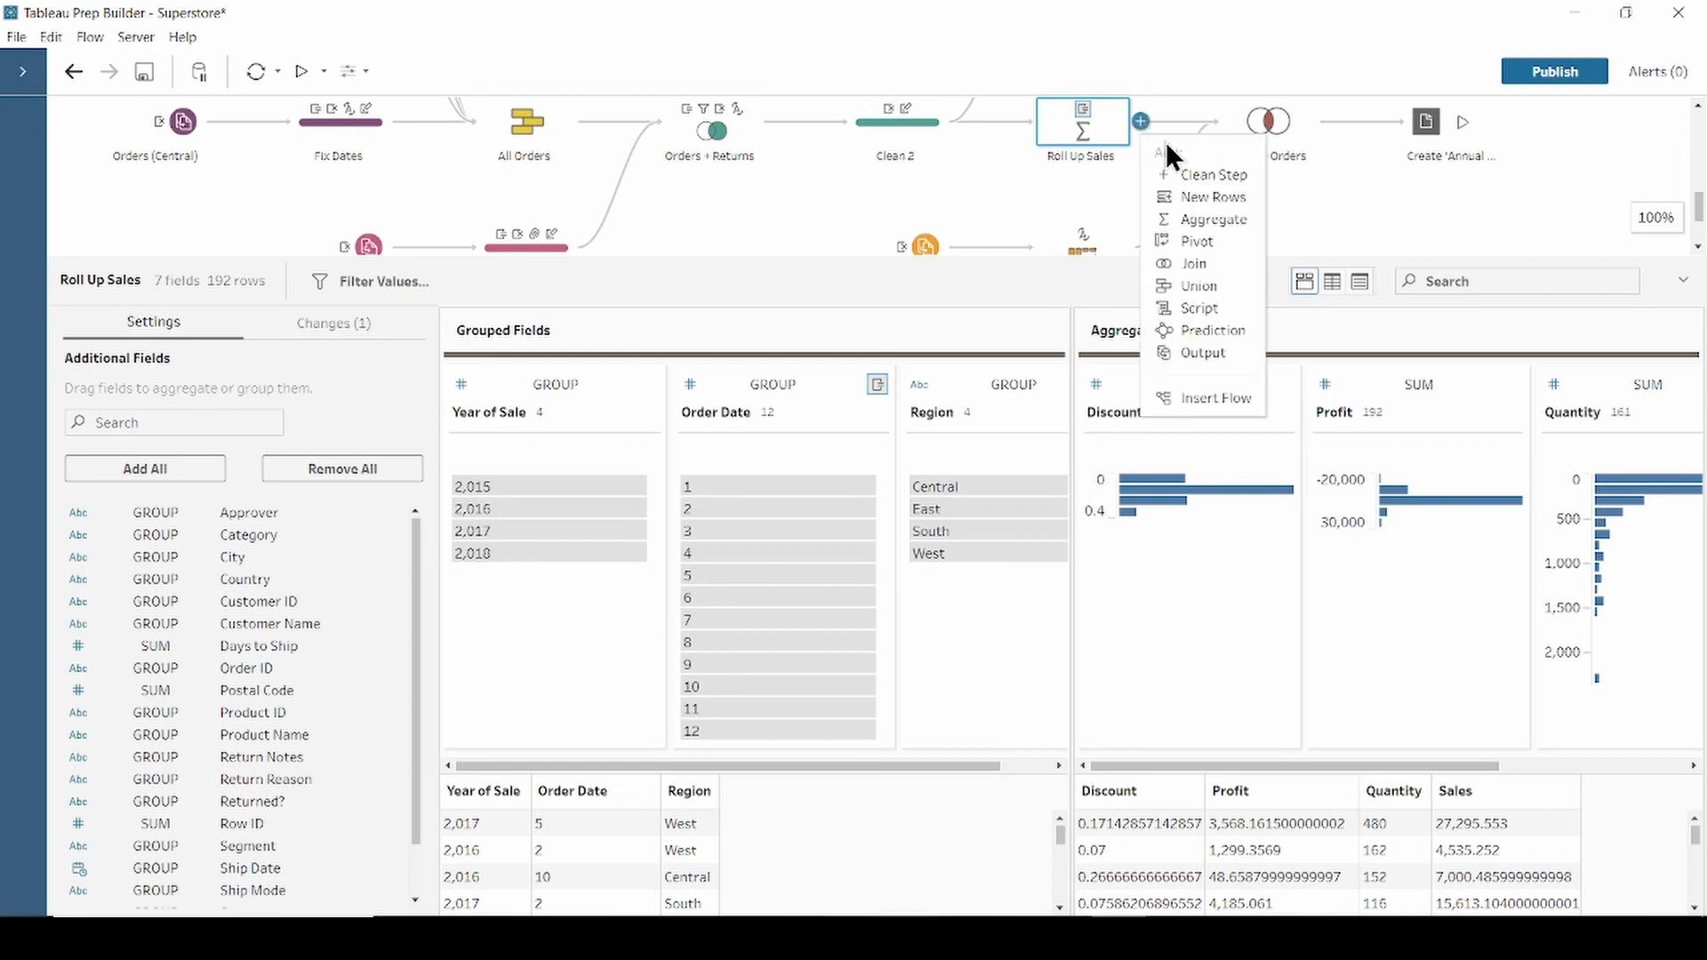
pyautogui.click(1198, 176)
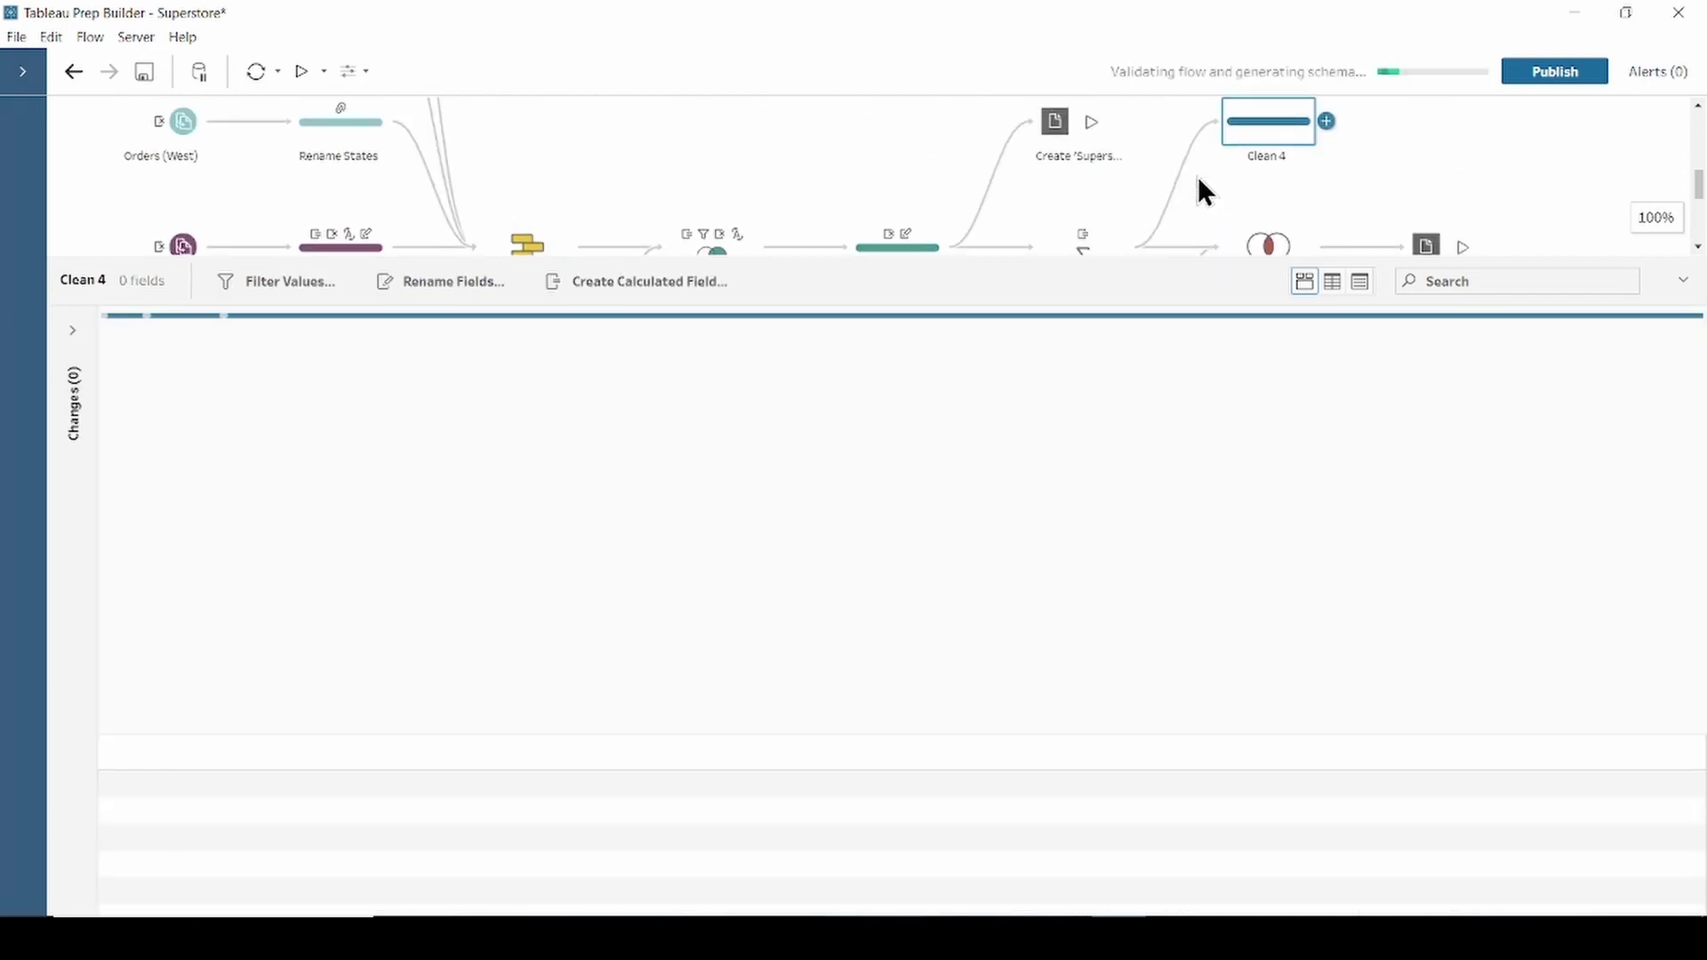
pyautogui.doubleClick(1269, 156)
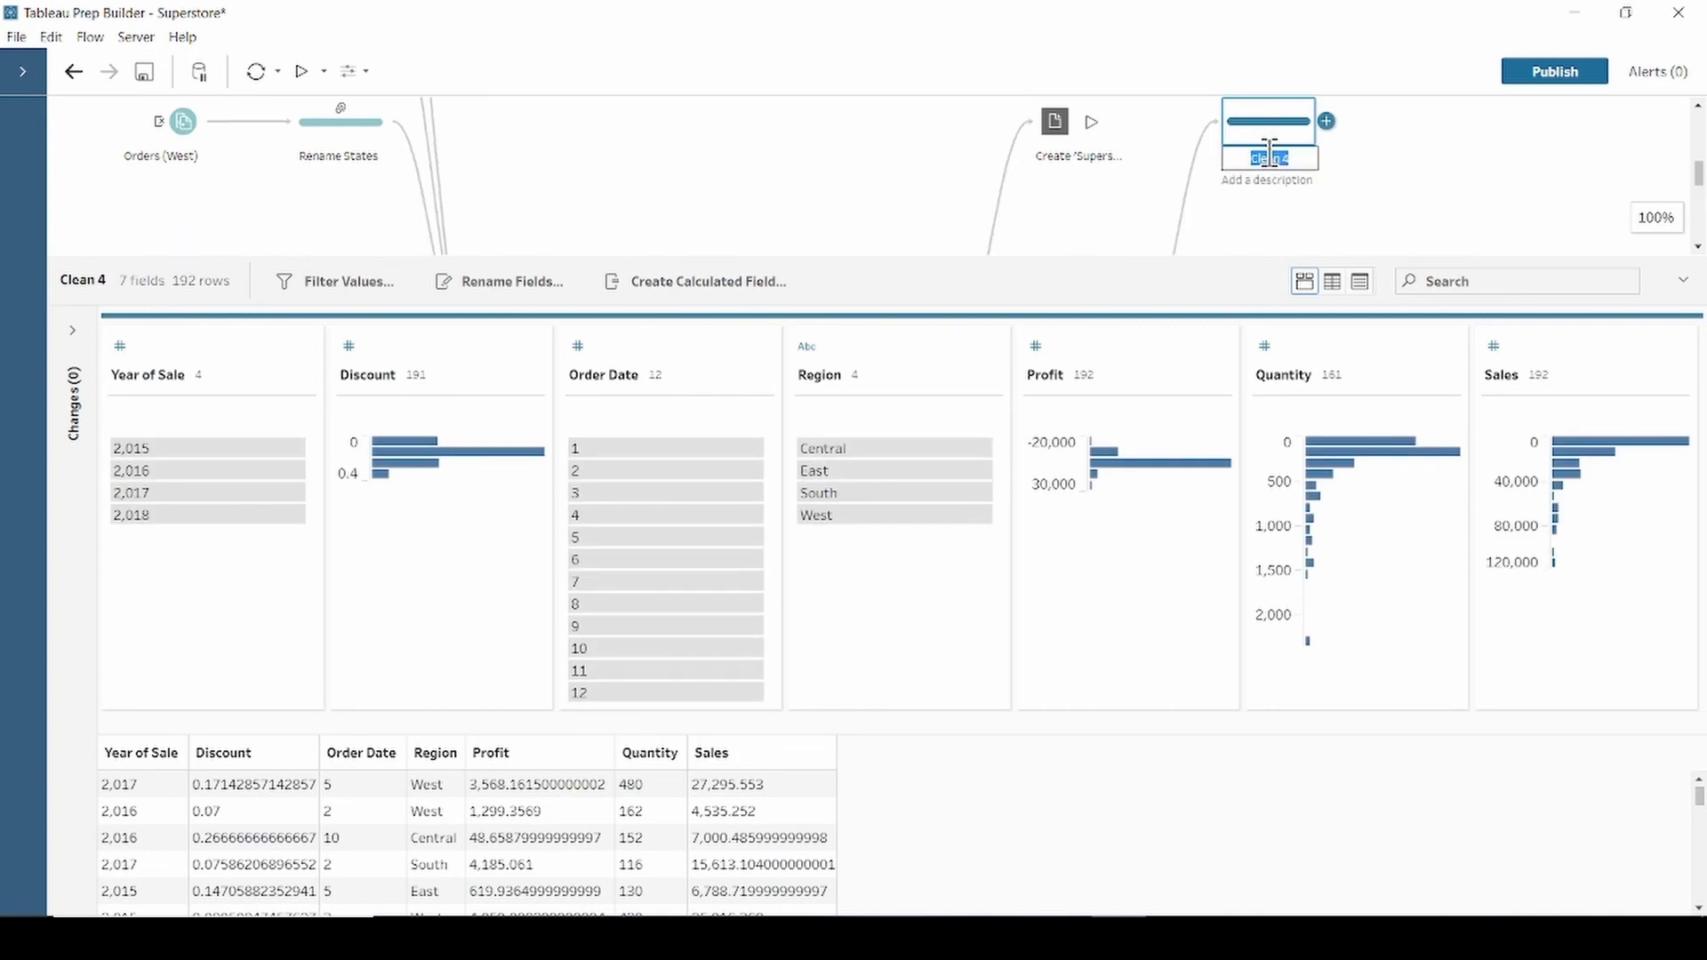
pyautogui.press('BackSpace')
pyautogui.write('Difference from')
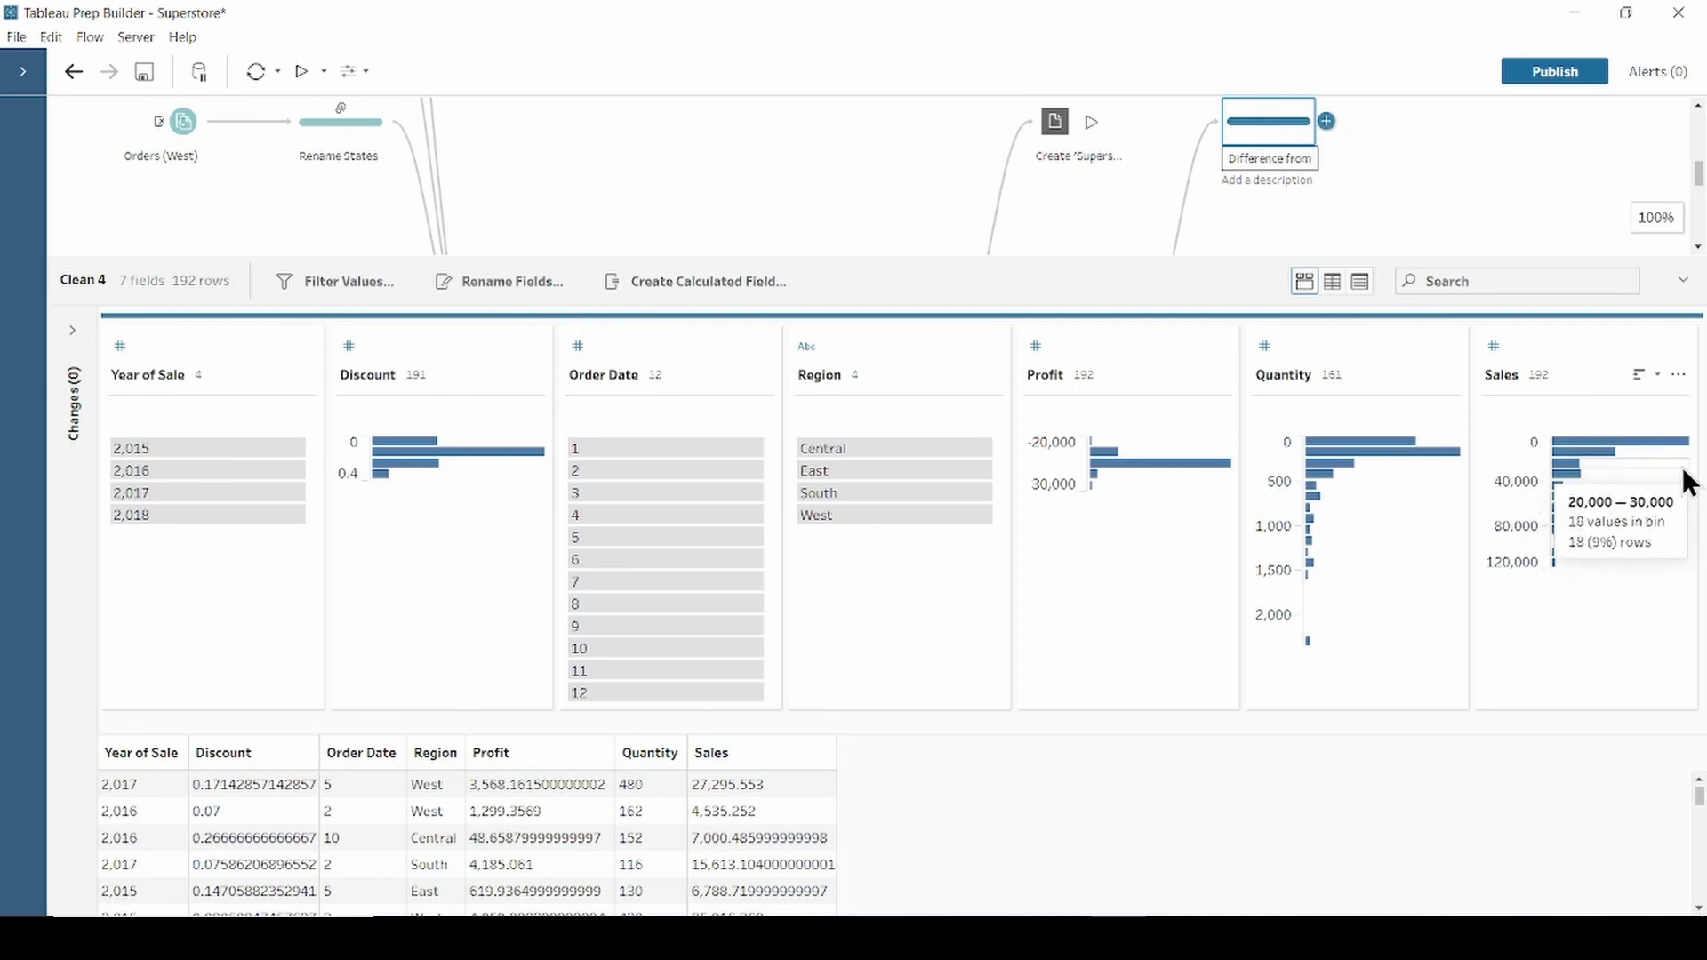
# - Create a Difference From calculated field from the Sales field's menu
pyautogui.click(1677, 375)
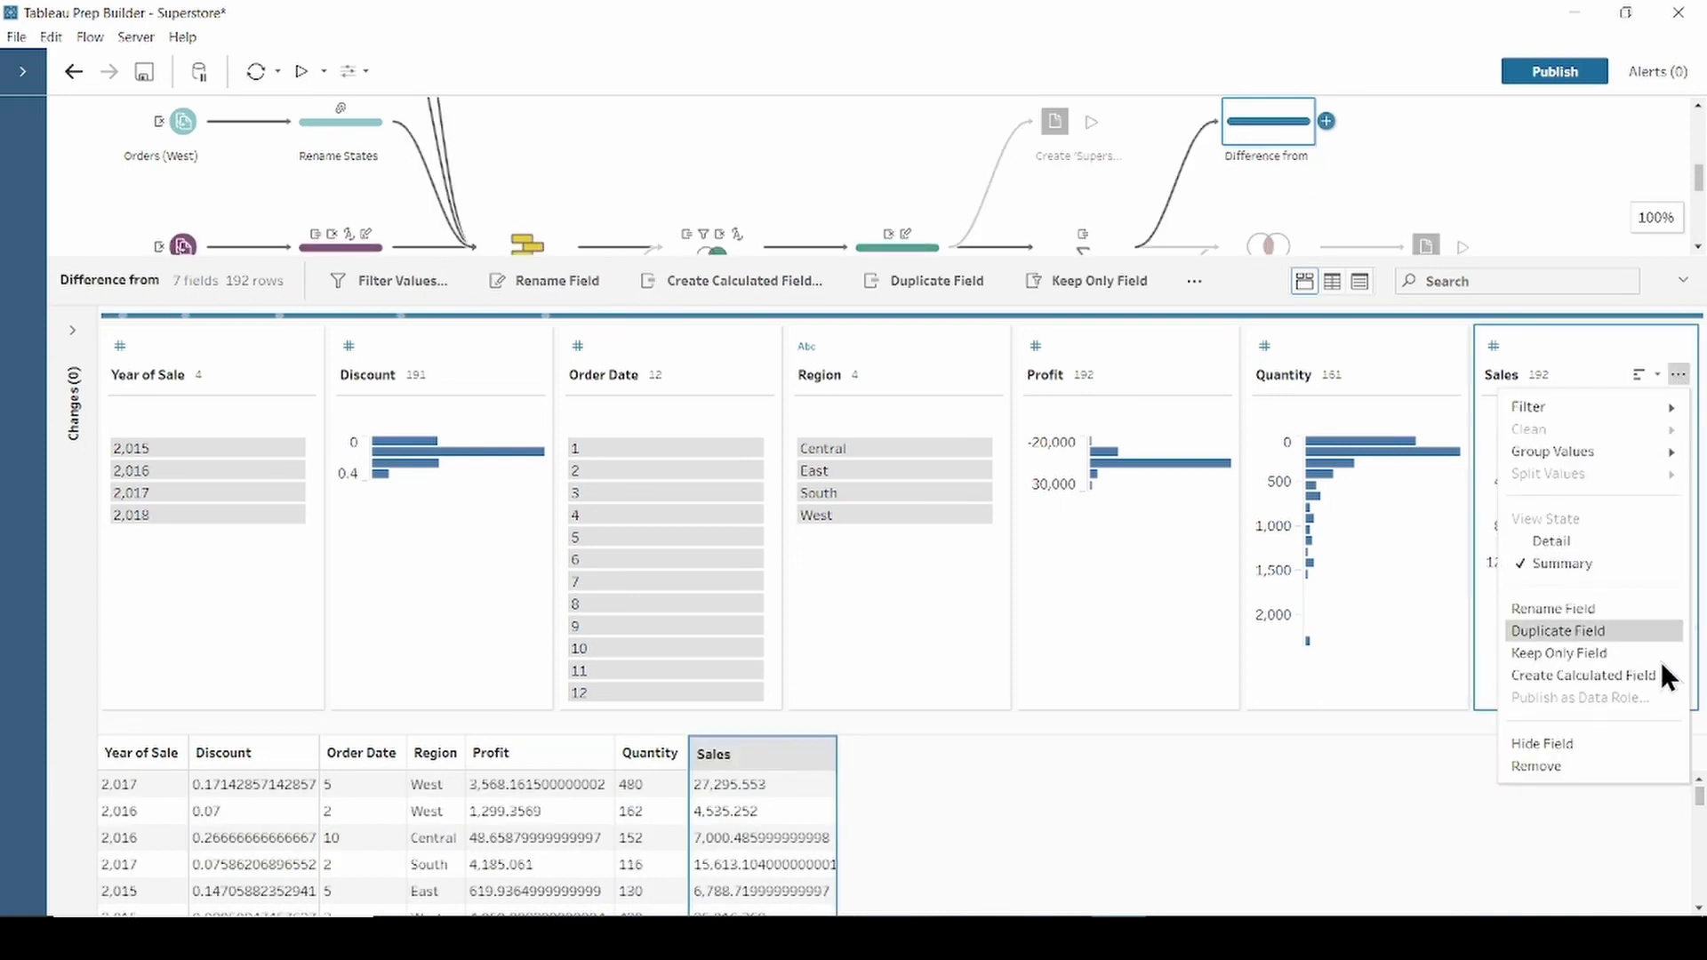
pyautogui.moveTo(1658, 674)
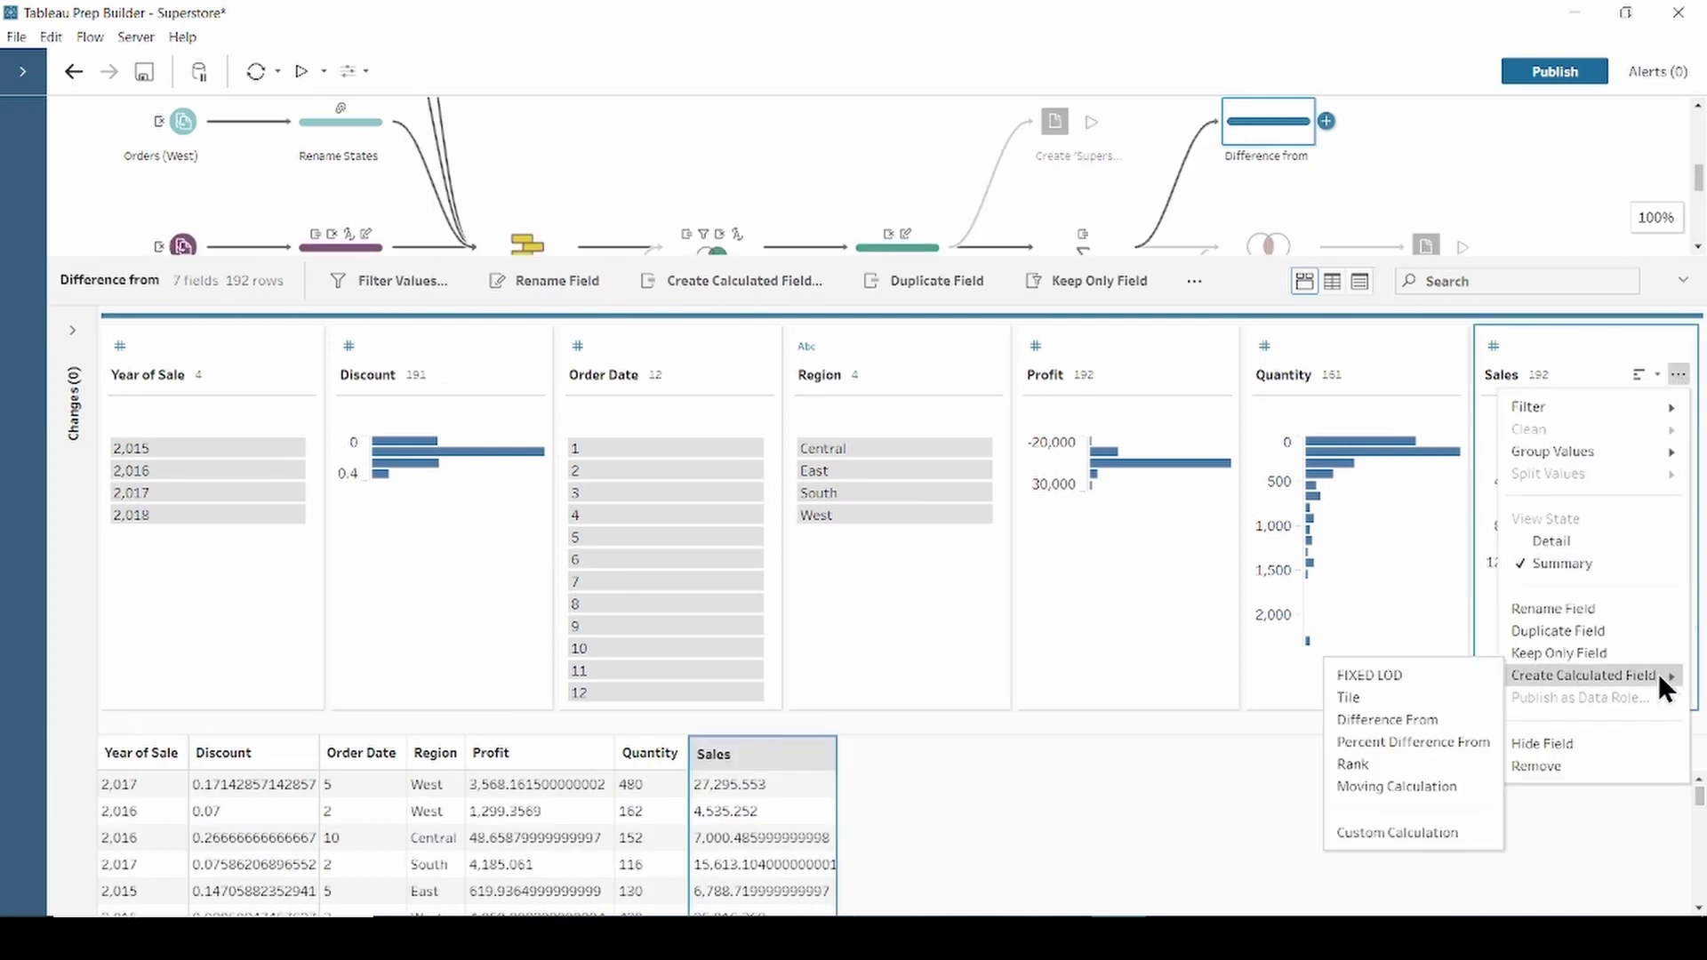
pyautogui.click(1454, 716)
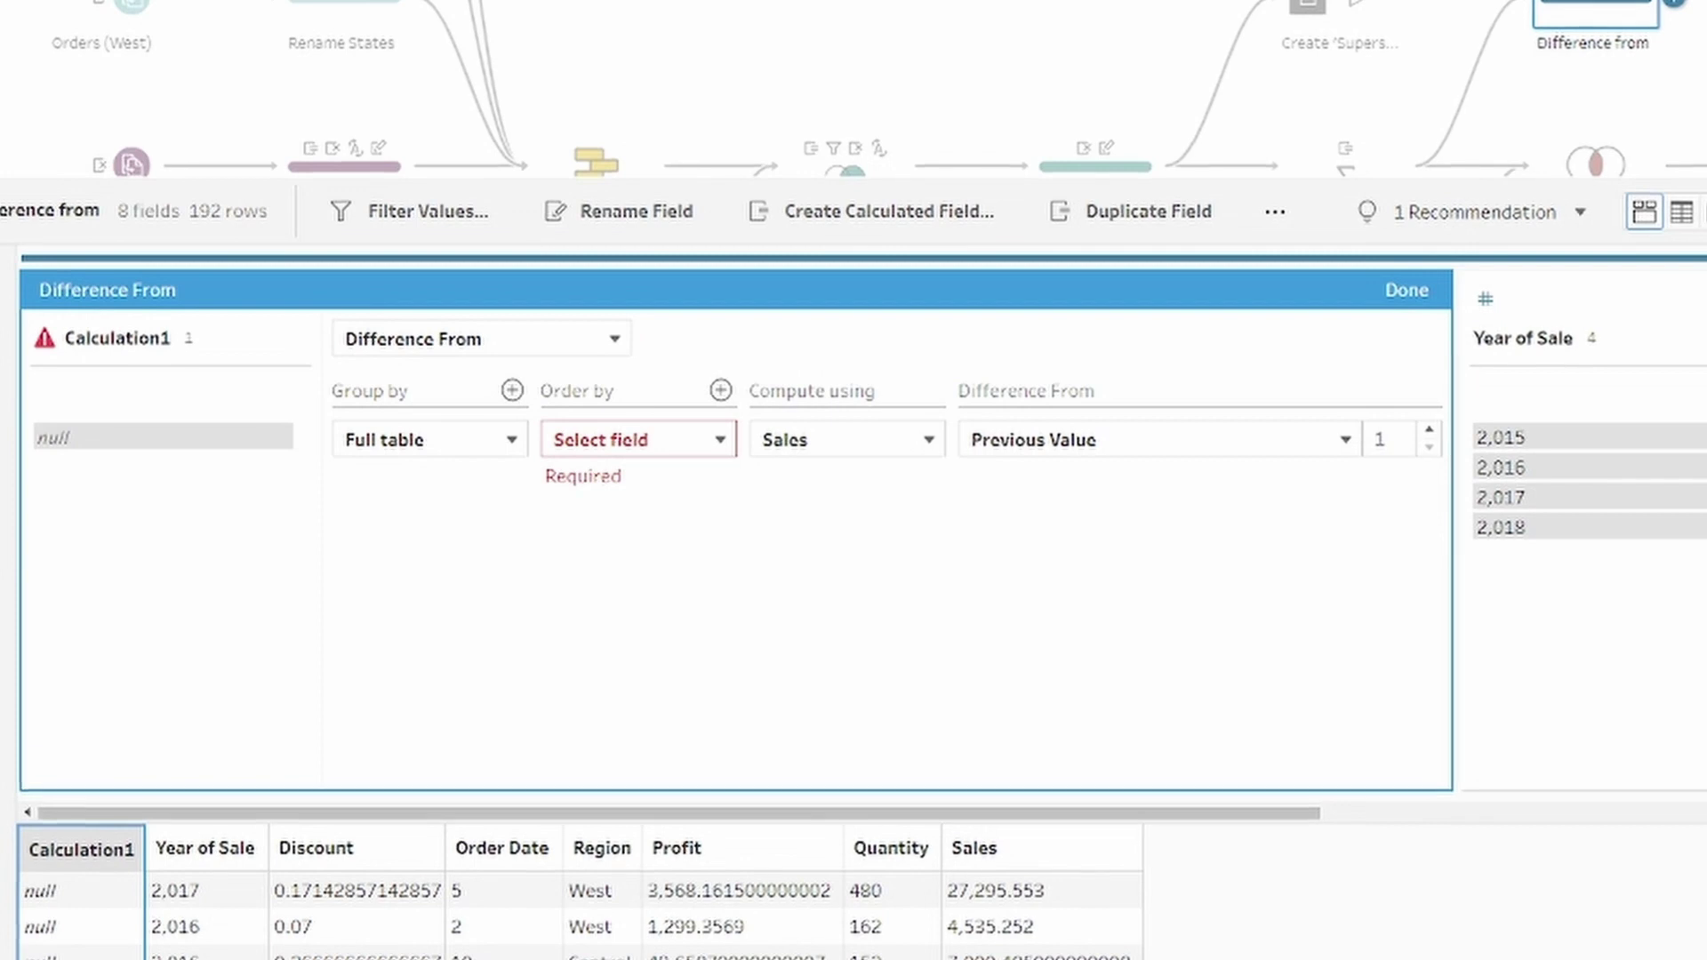
# - Rename the Calculation1 field to 'Different from'
pyautogui.doubleClick(80, 337)
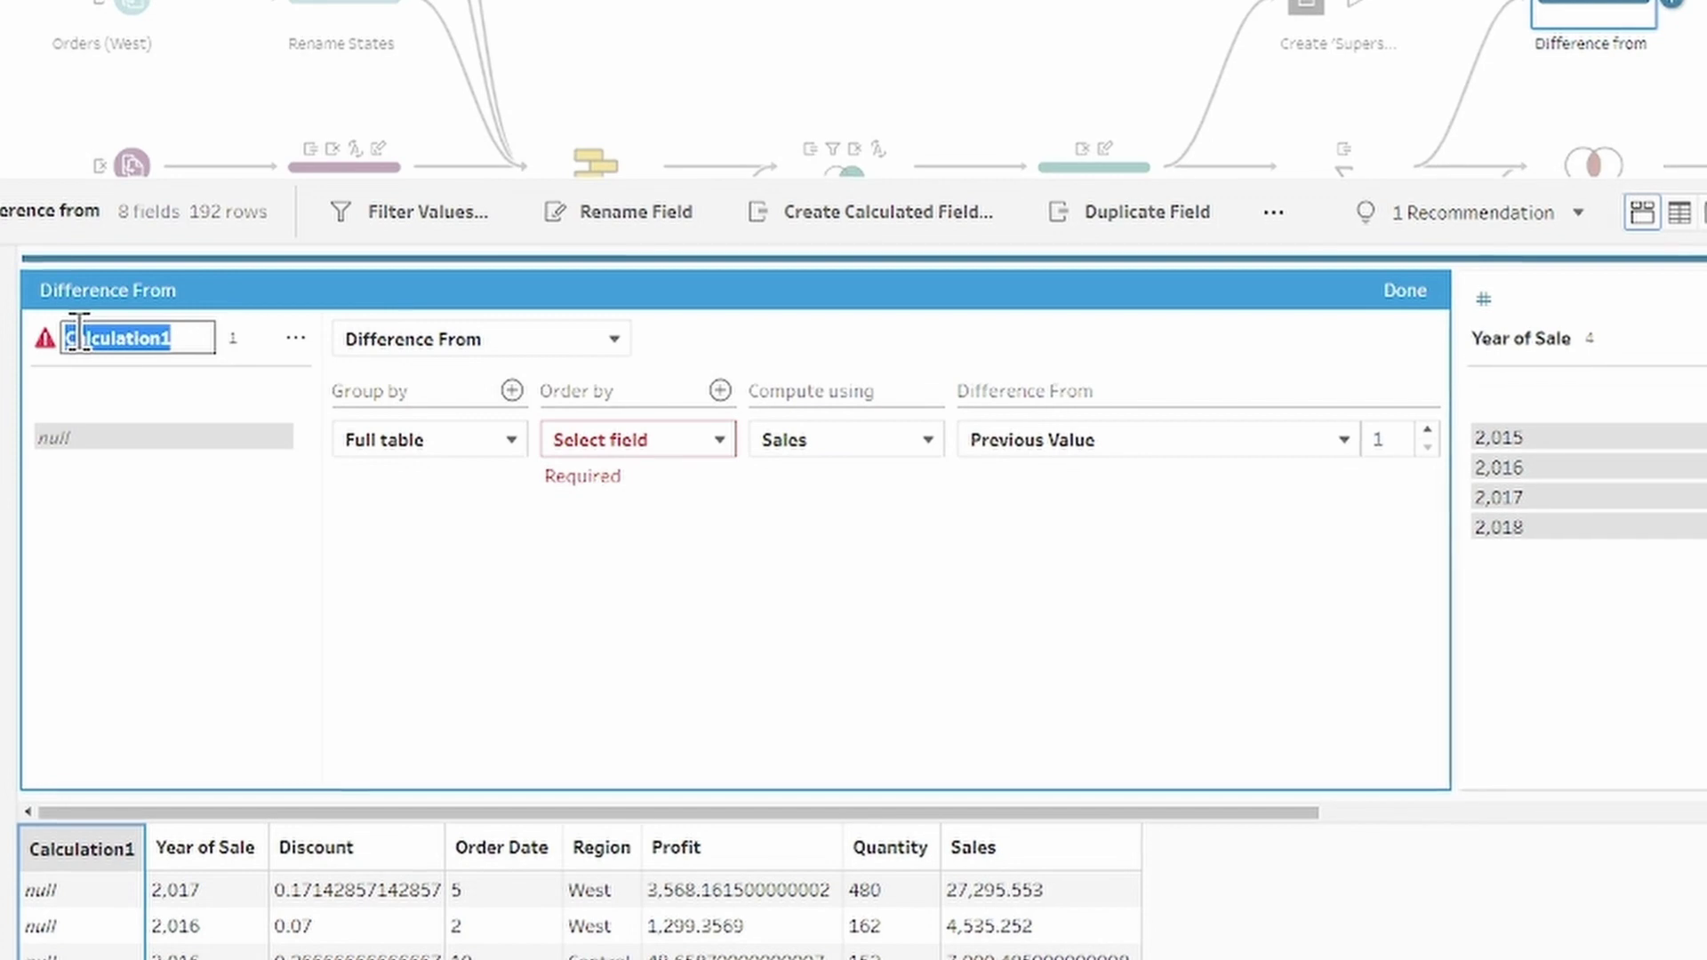
pyautogui.write('Differe')
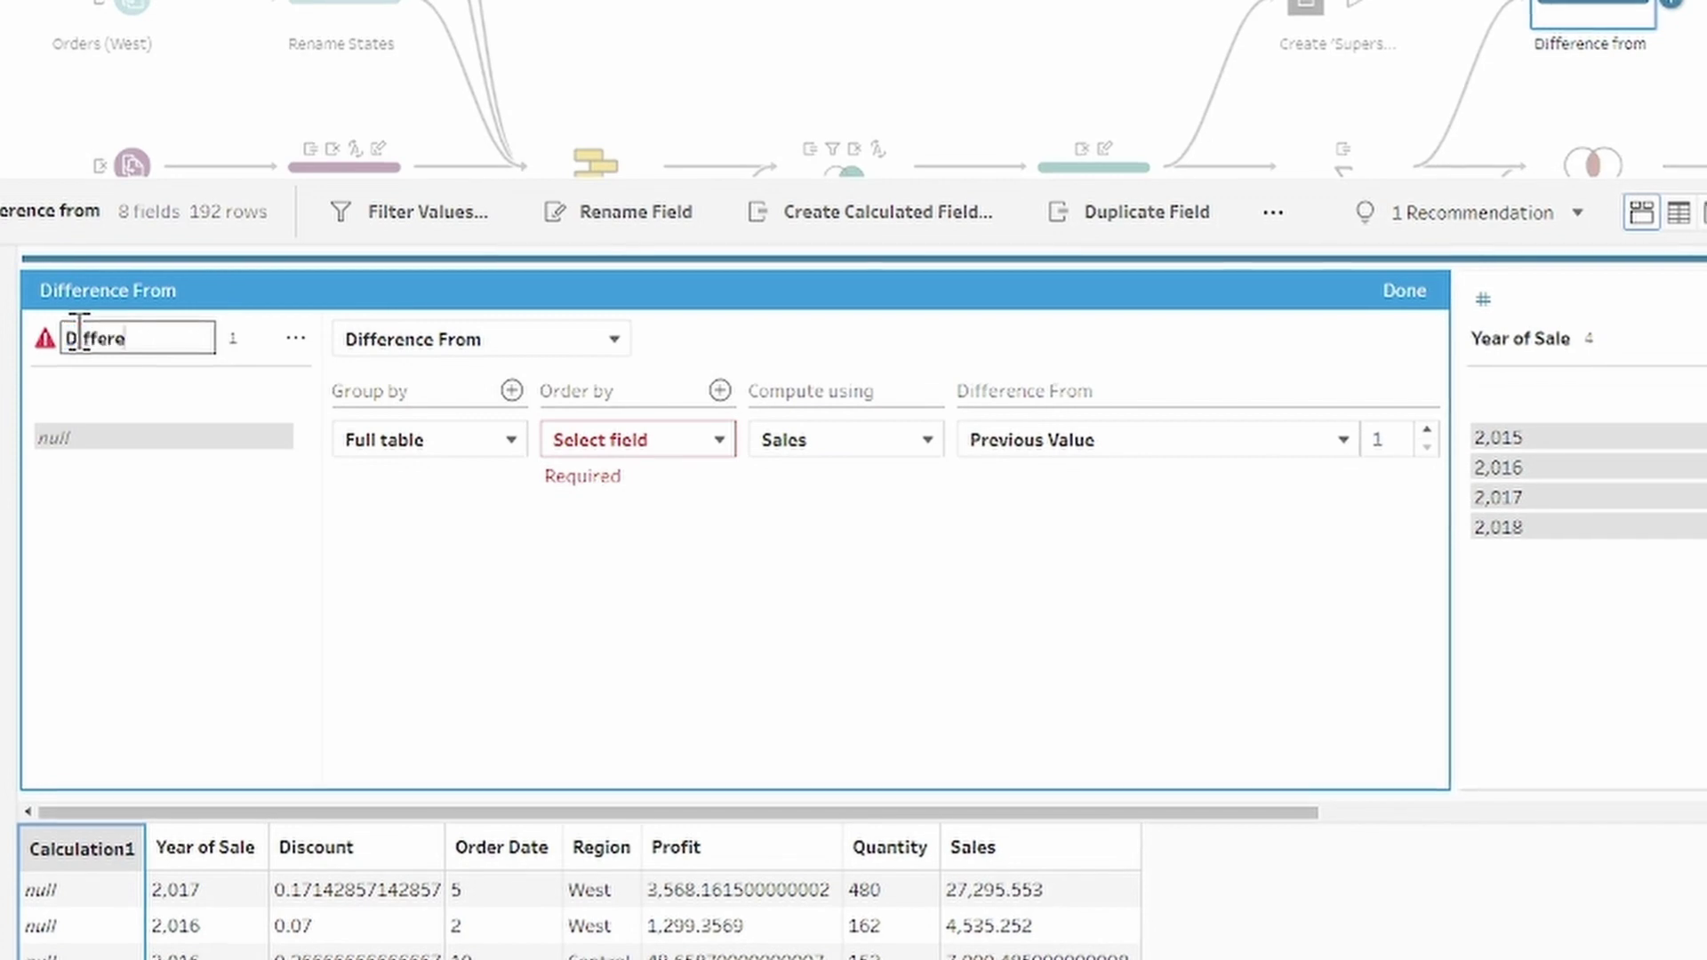
pyautogui.write('nt')
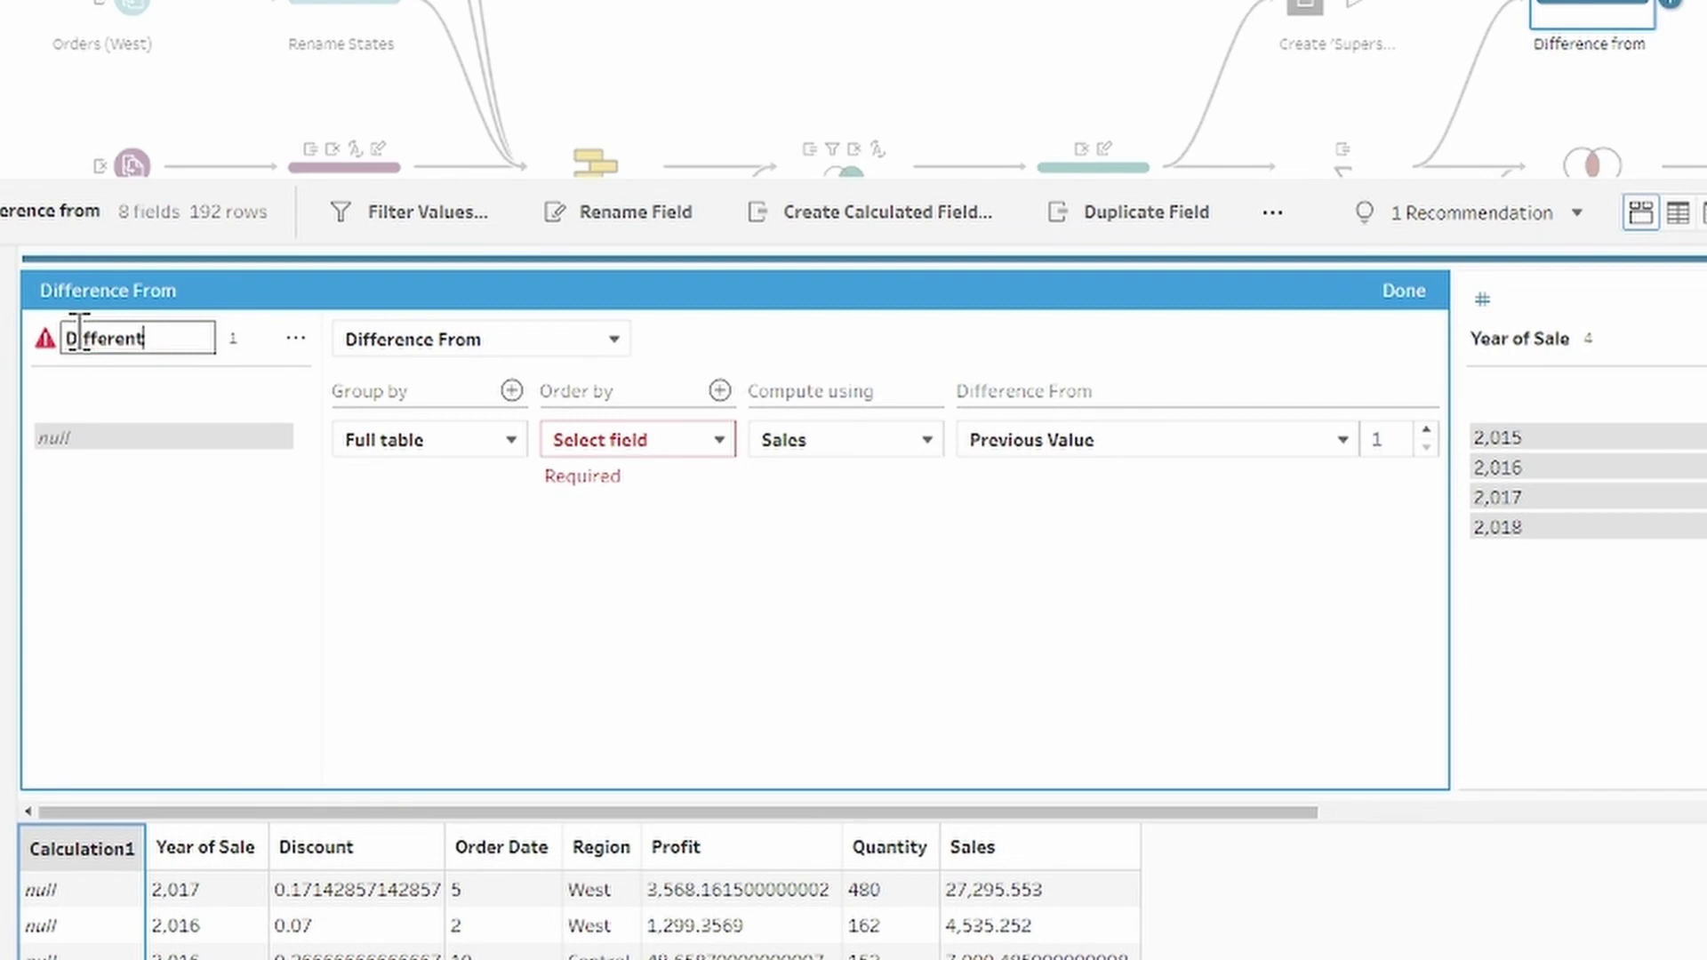
pyautogui.write(' from')
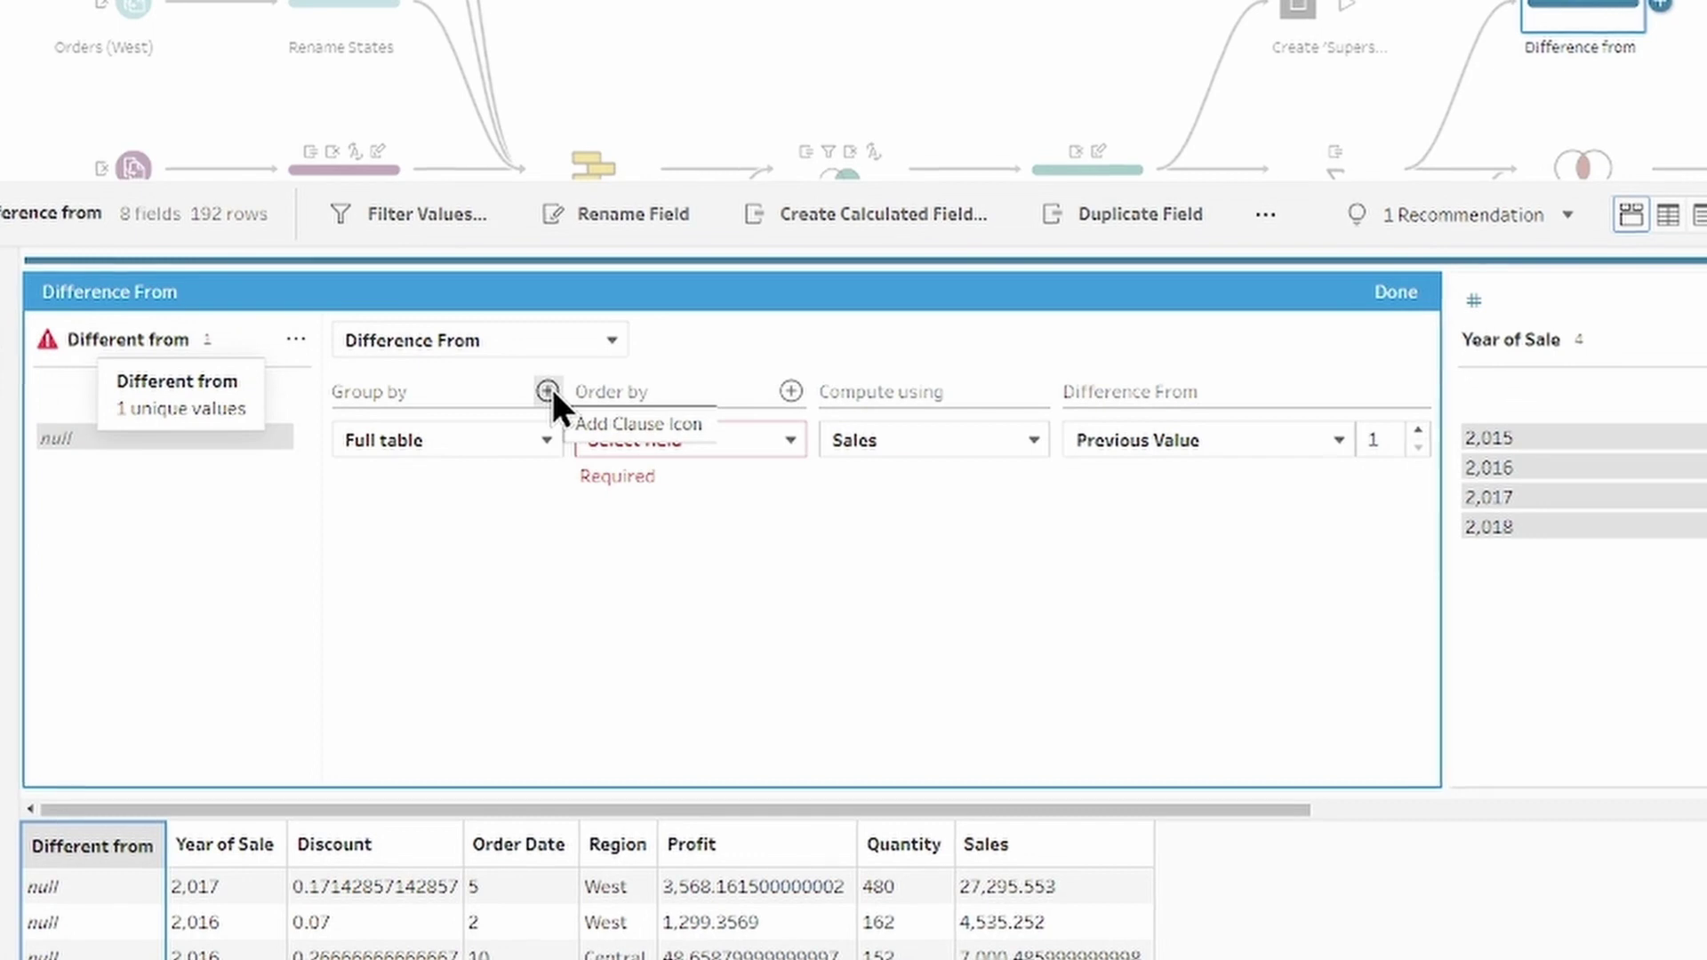
# - Group Different from by Region and order it by Year of Sale, then Order Date
pyautogui.click(549, 392)
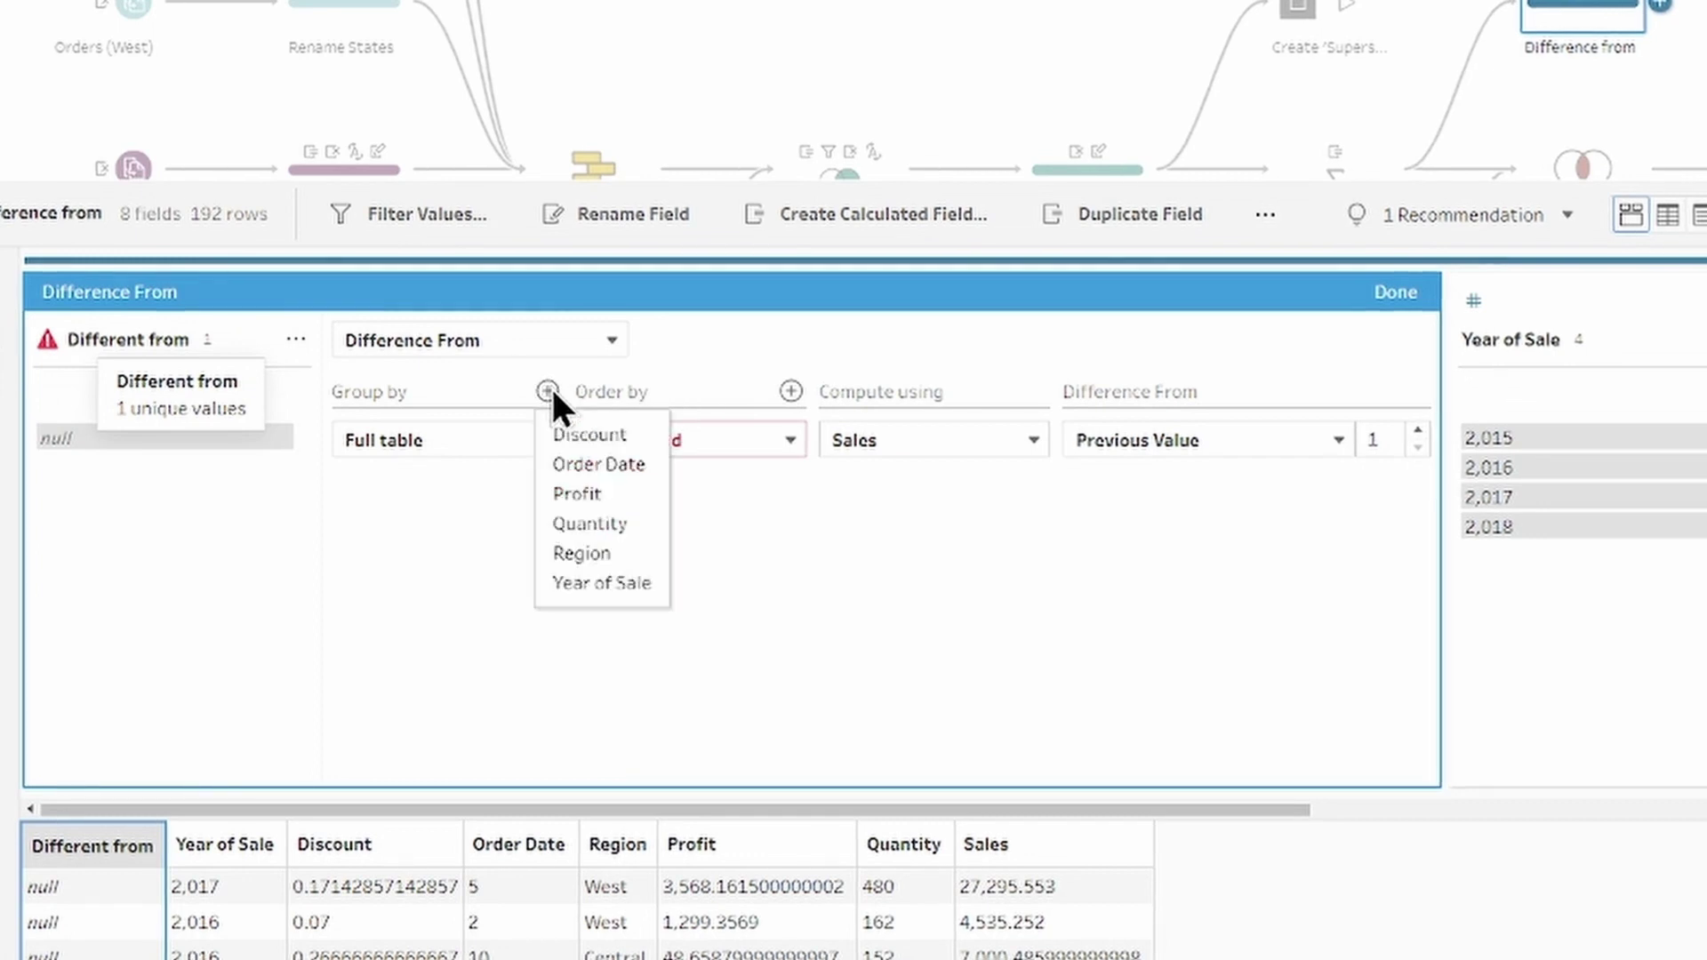
pyautogui.click(624, 552)
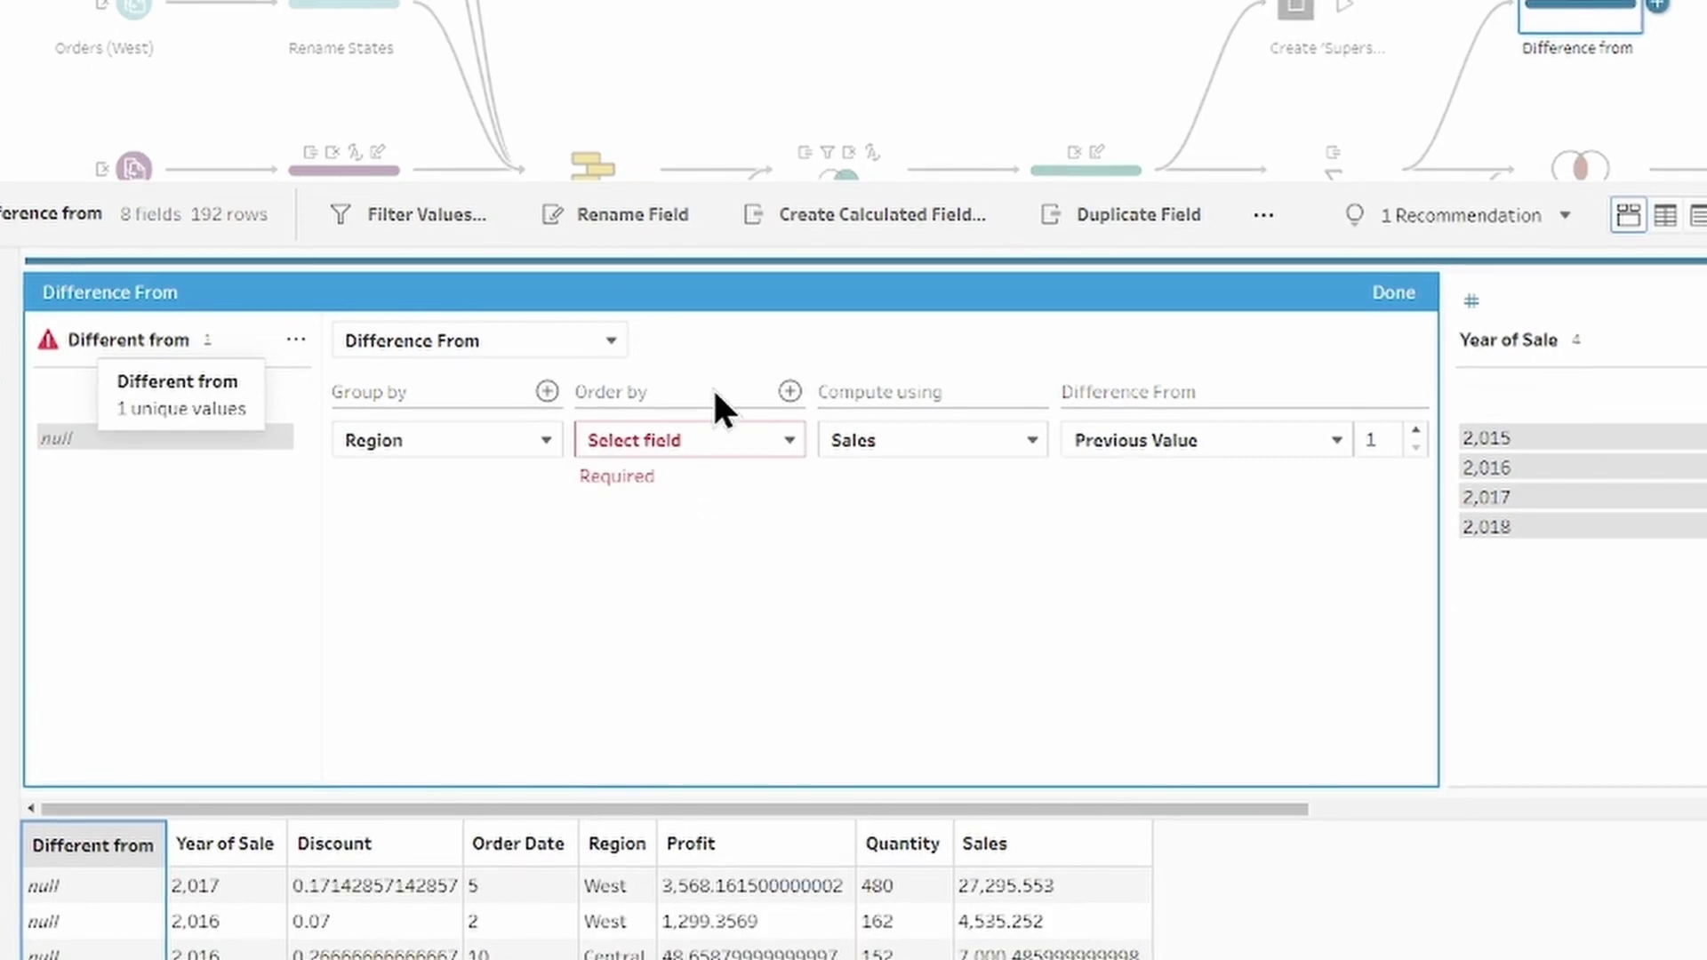
pyautogui.click(789, 391)
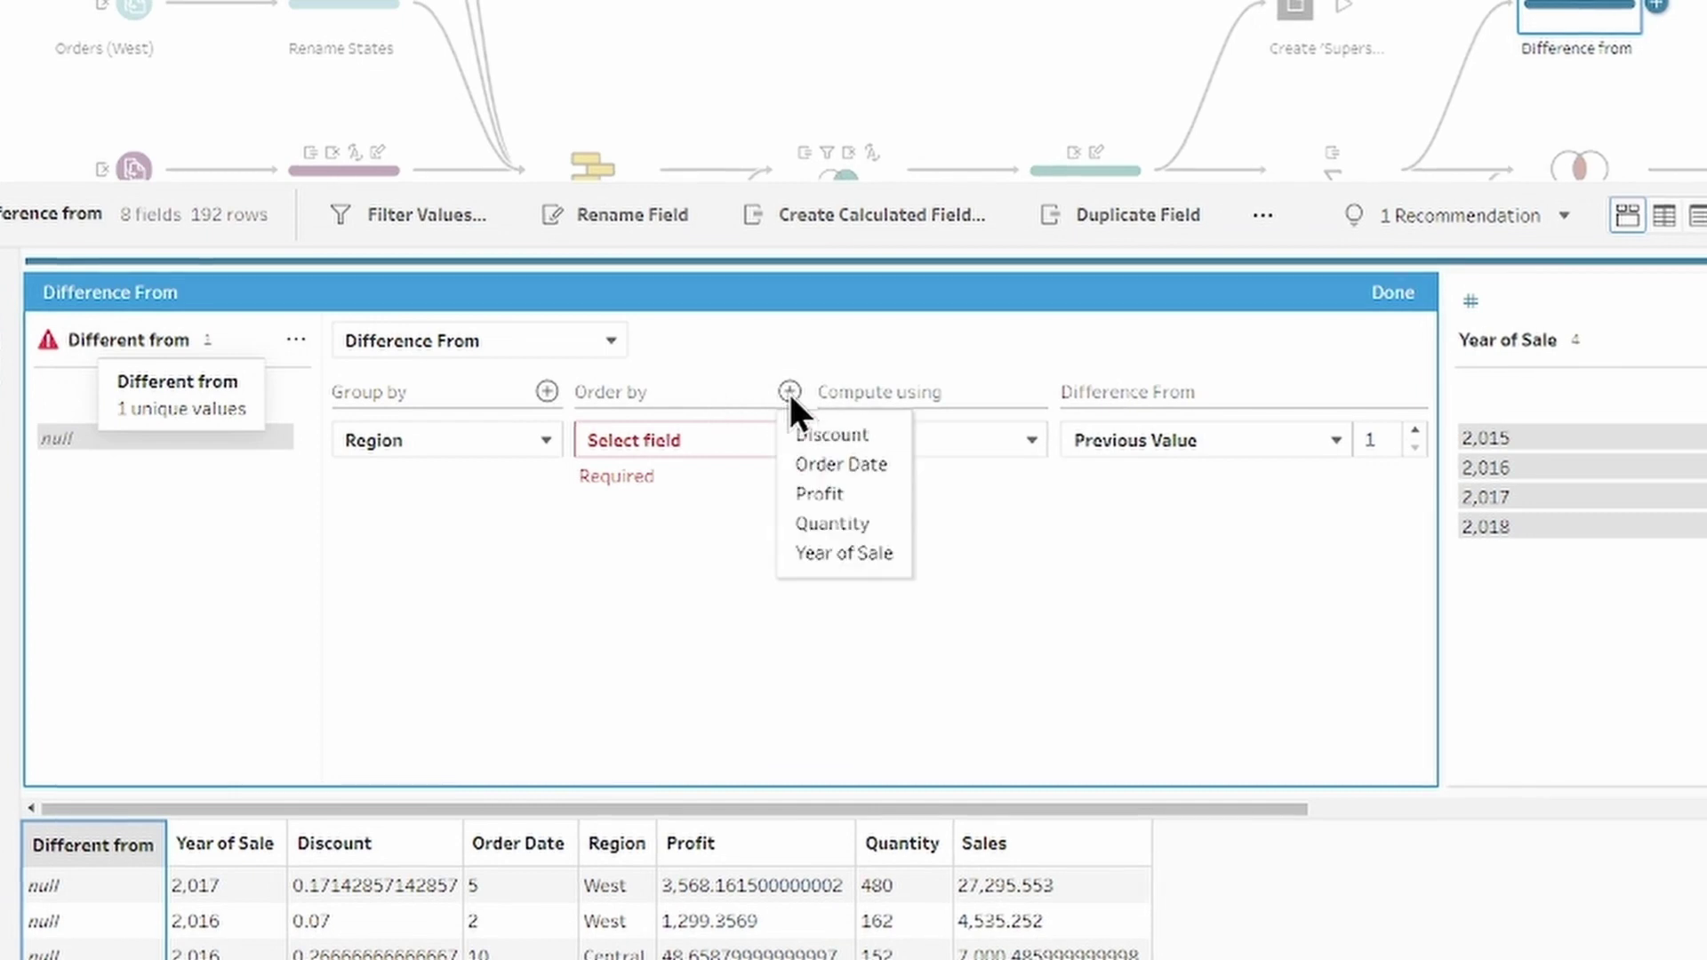
pyautogui.click(841, 550)
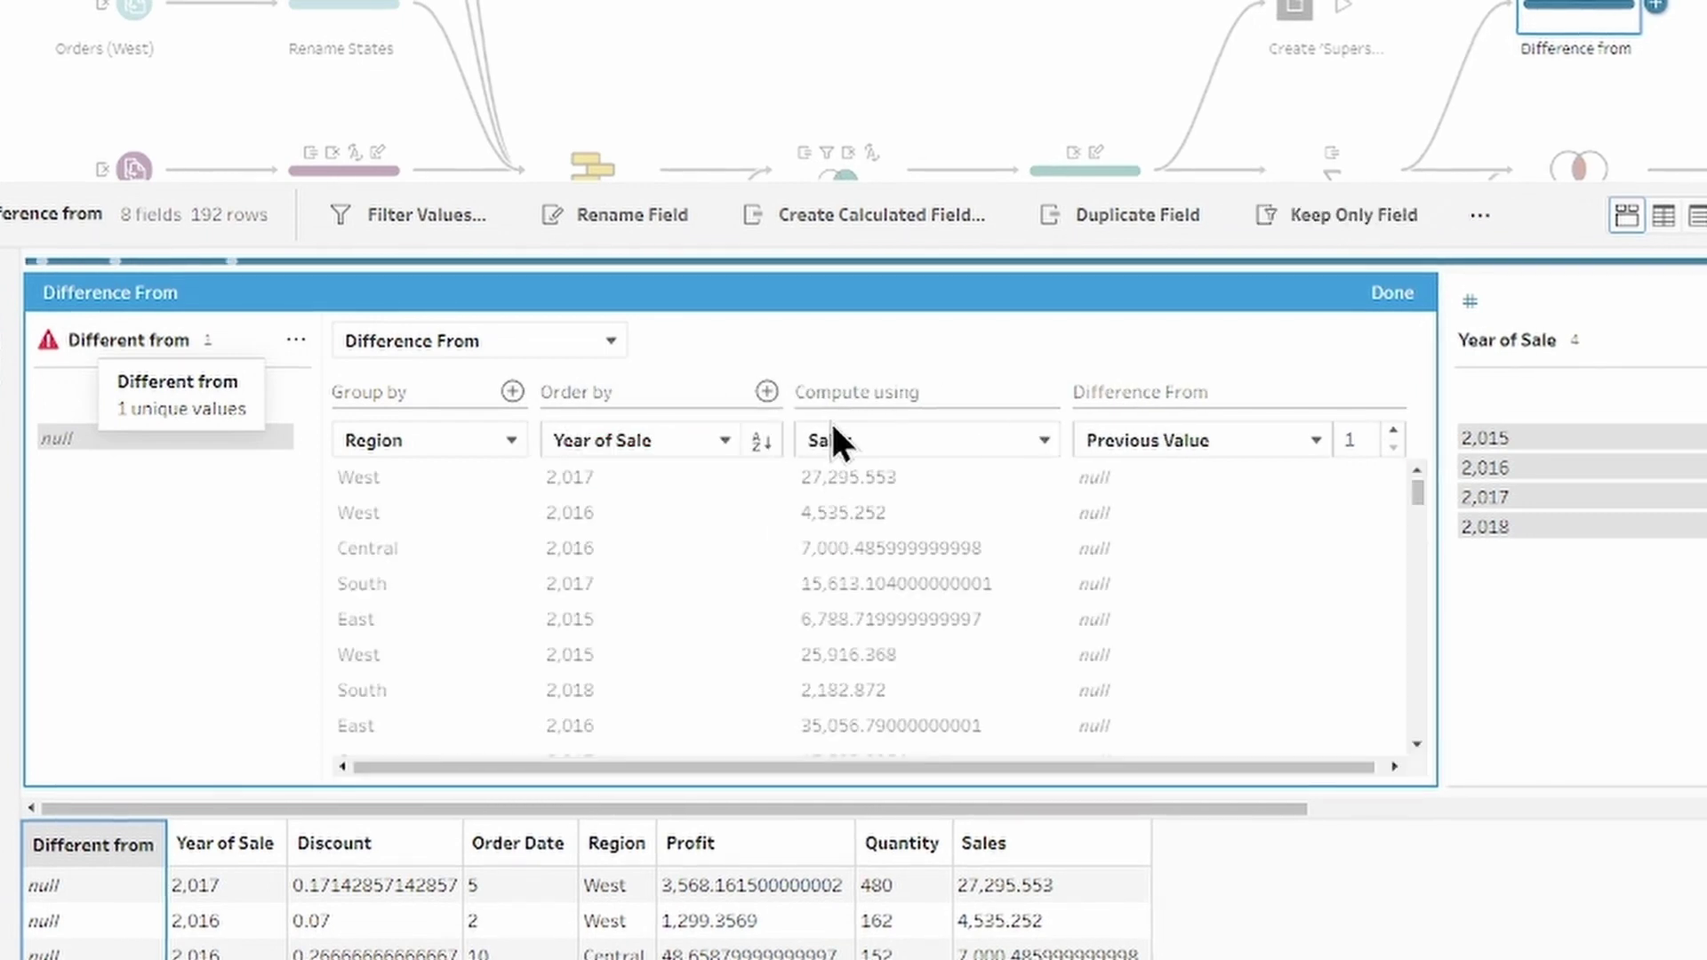
pyautogui.click(766, 391)
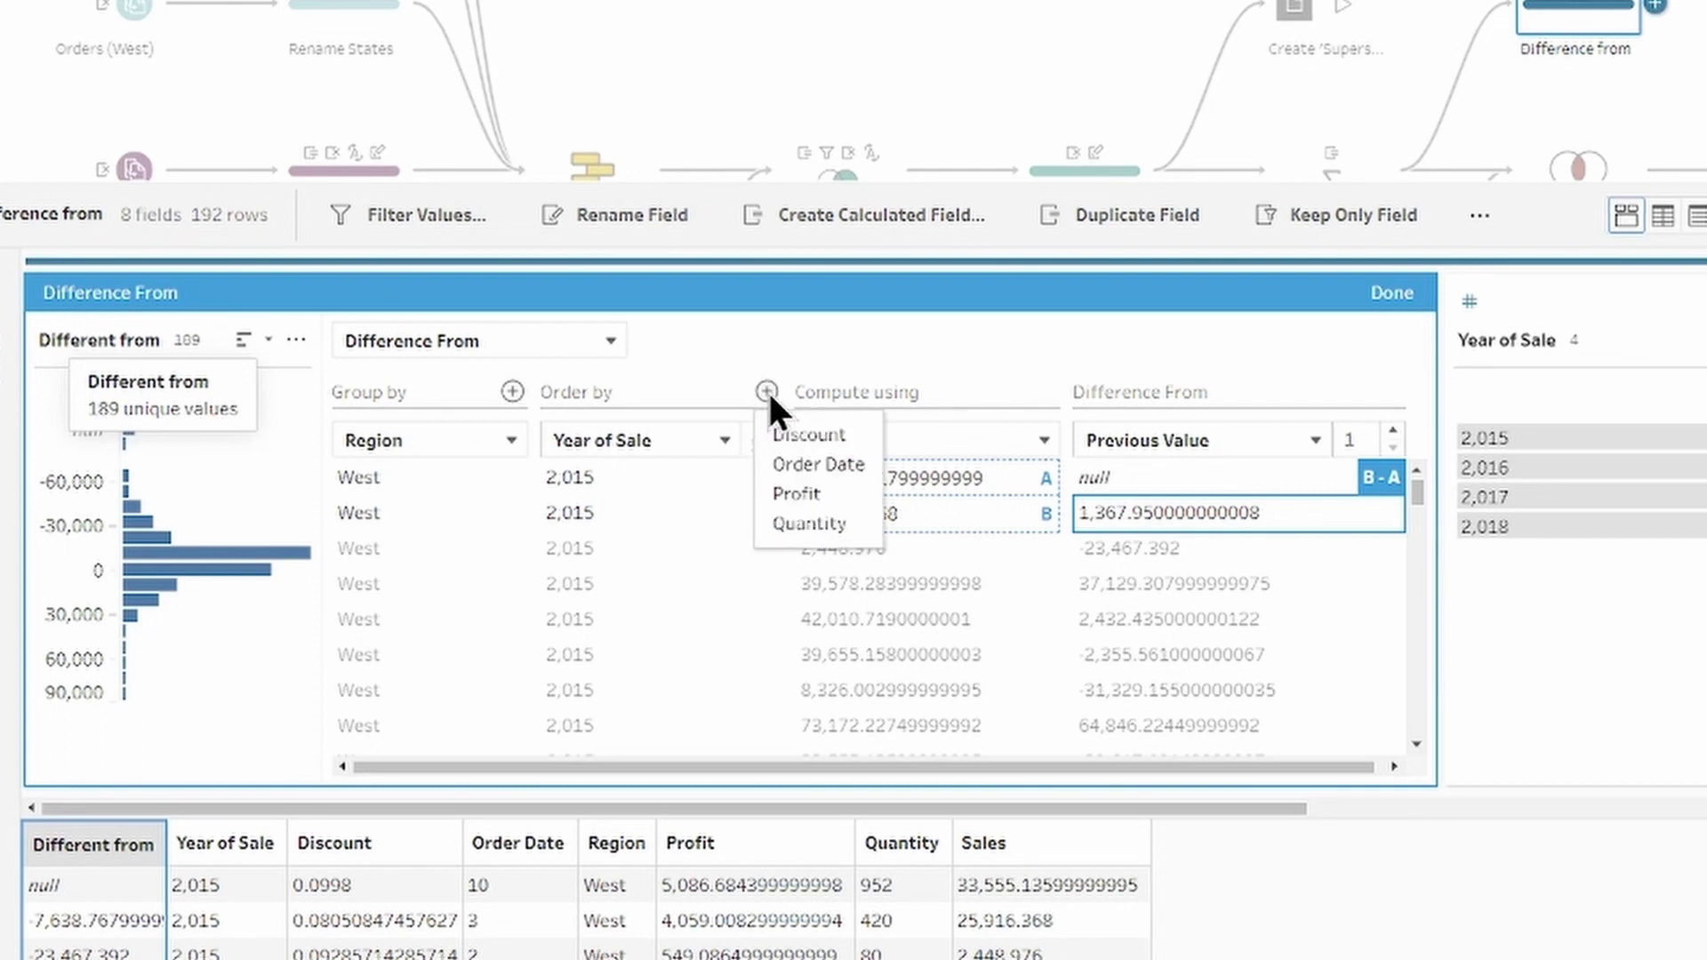
pyautogui.click(824, 465)
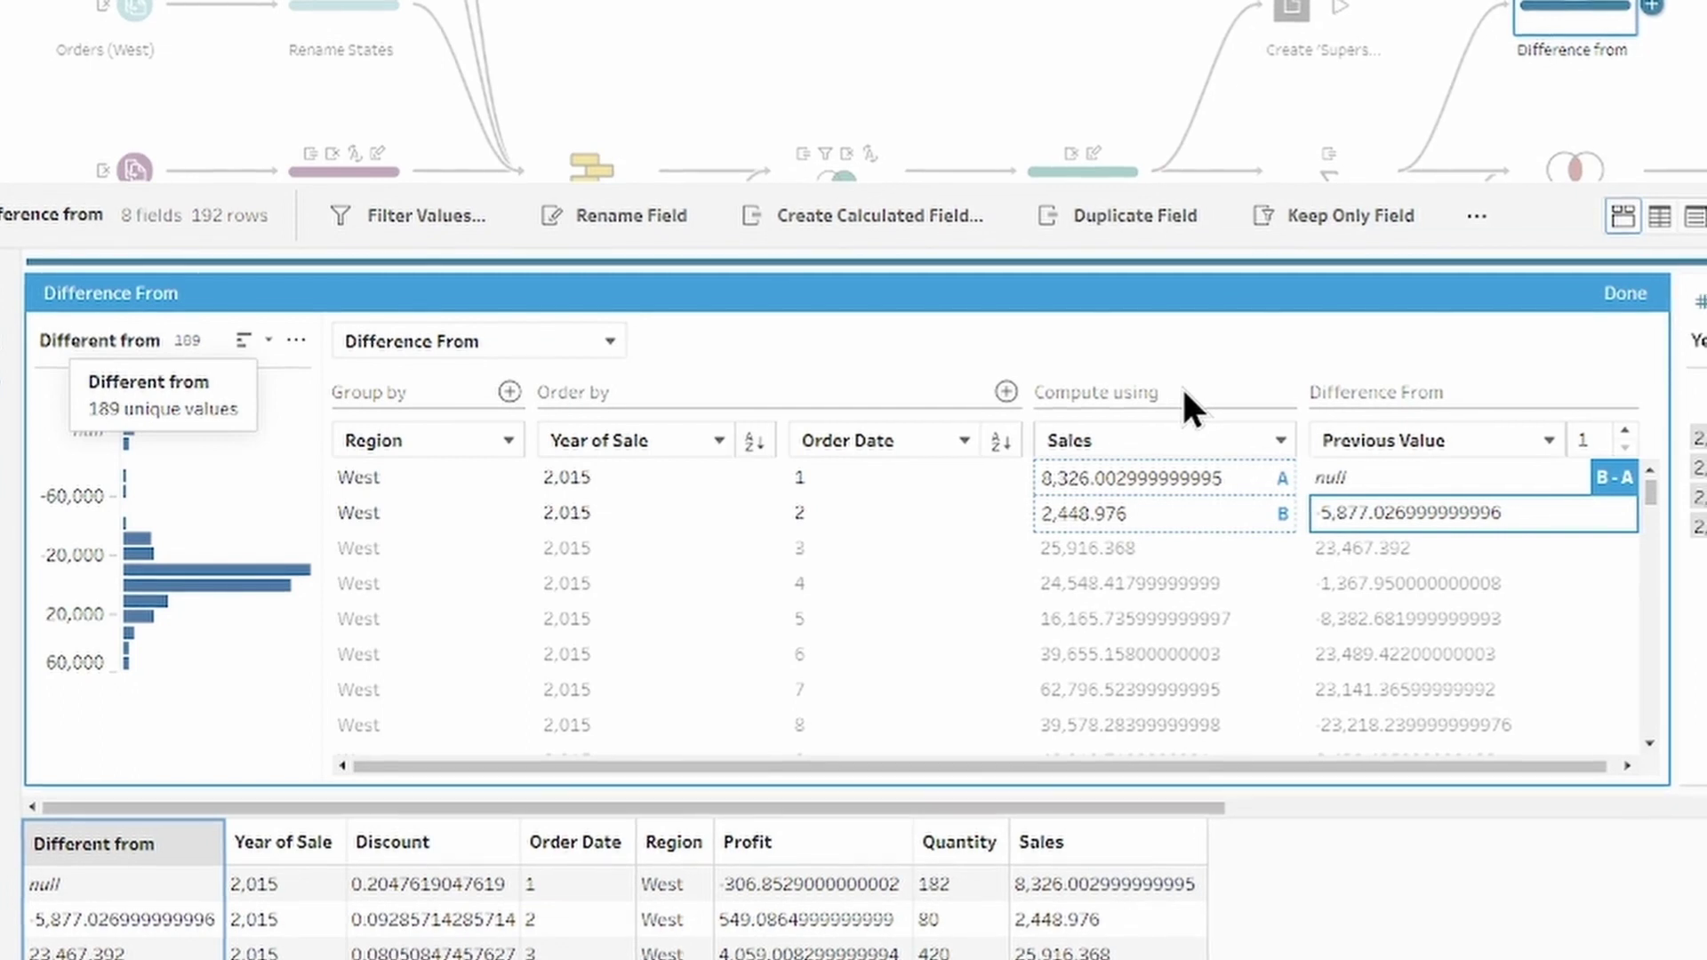
# - Keep Sales as the compared field and lower the Difference From offset to 1
pyautogui.click(1281, 435)
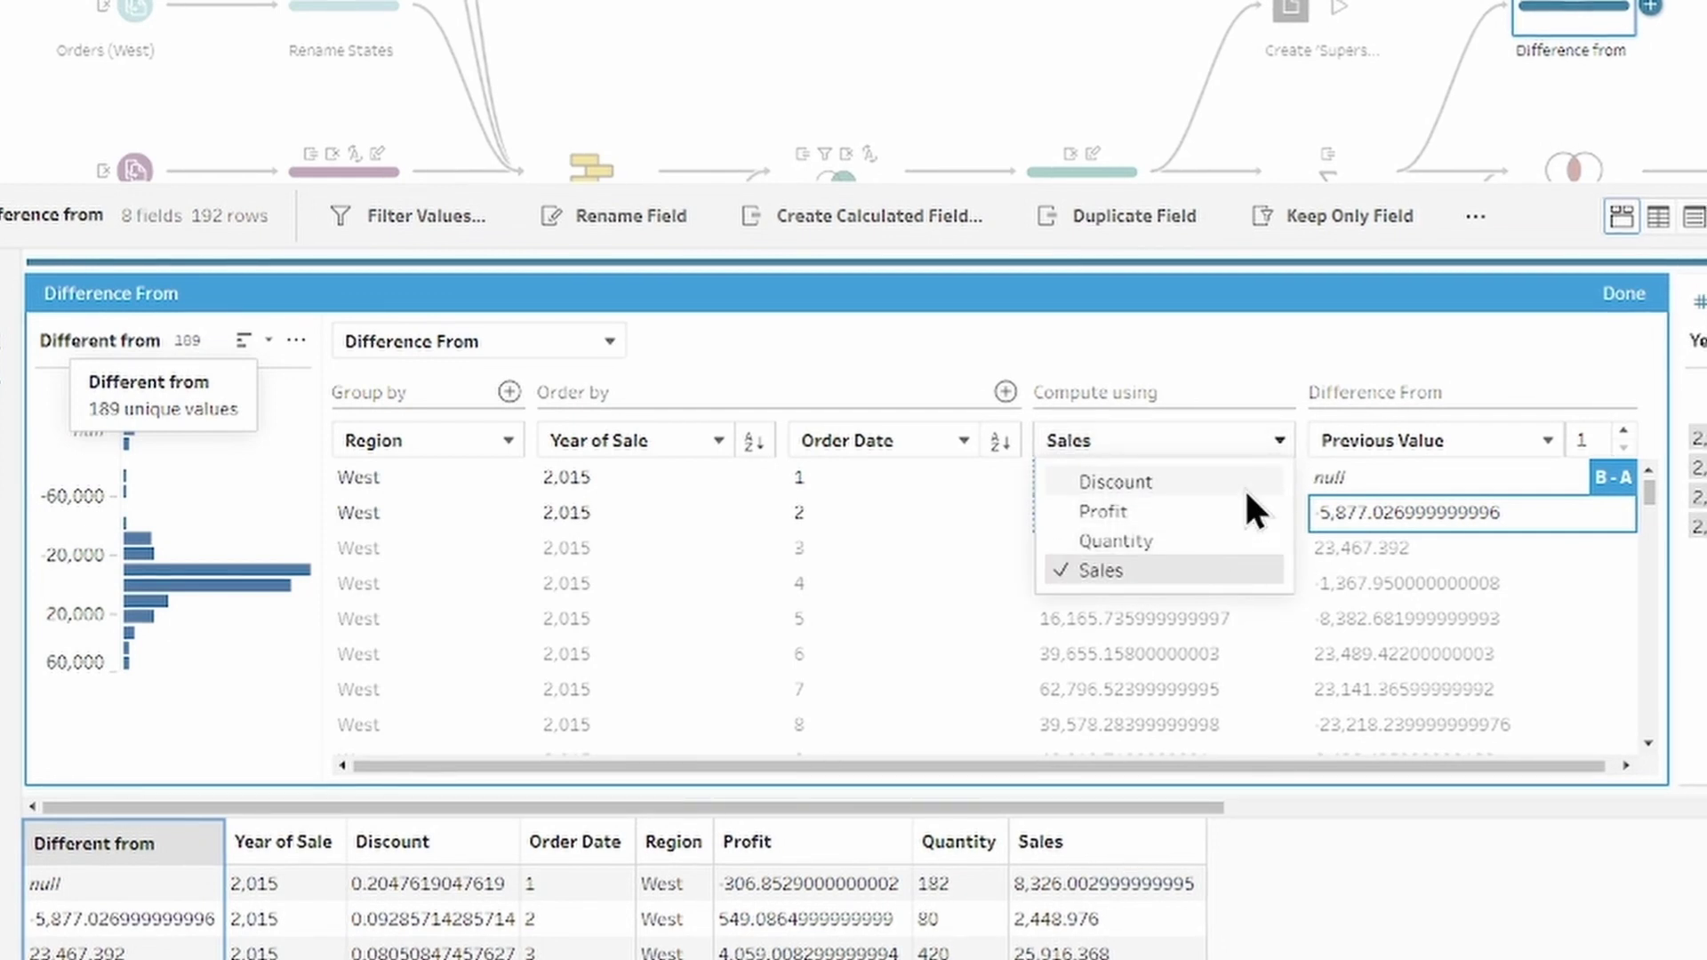
pyautogui.click(1506, 387)
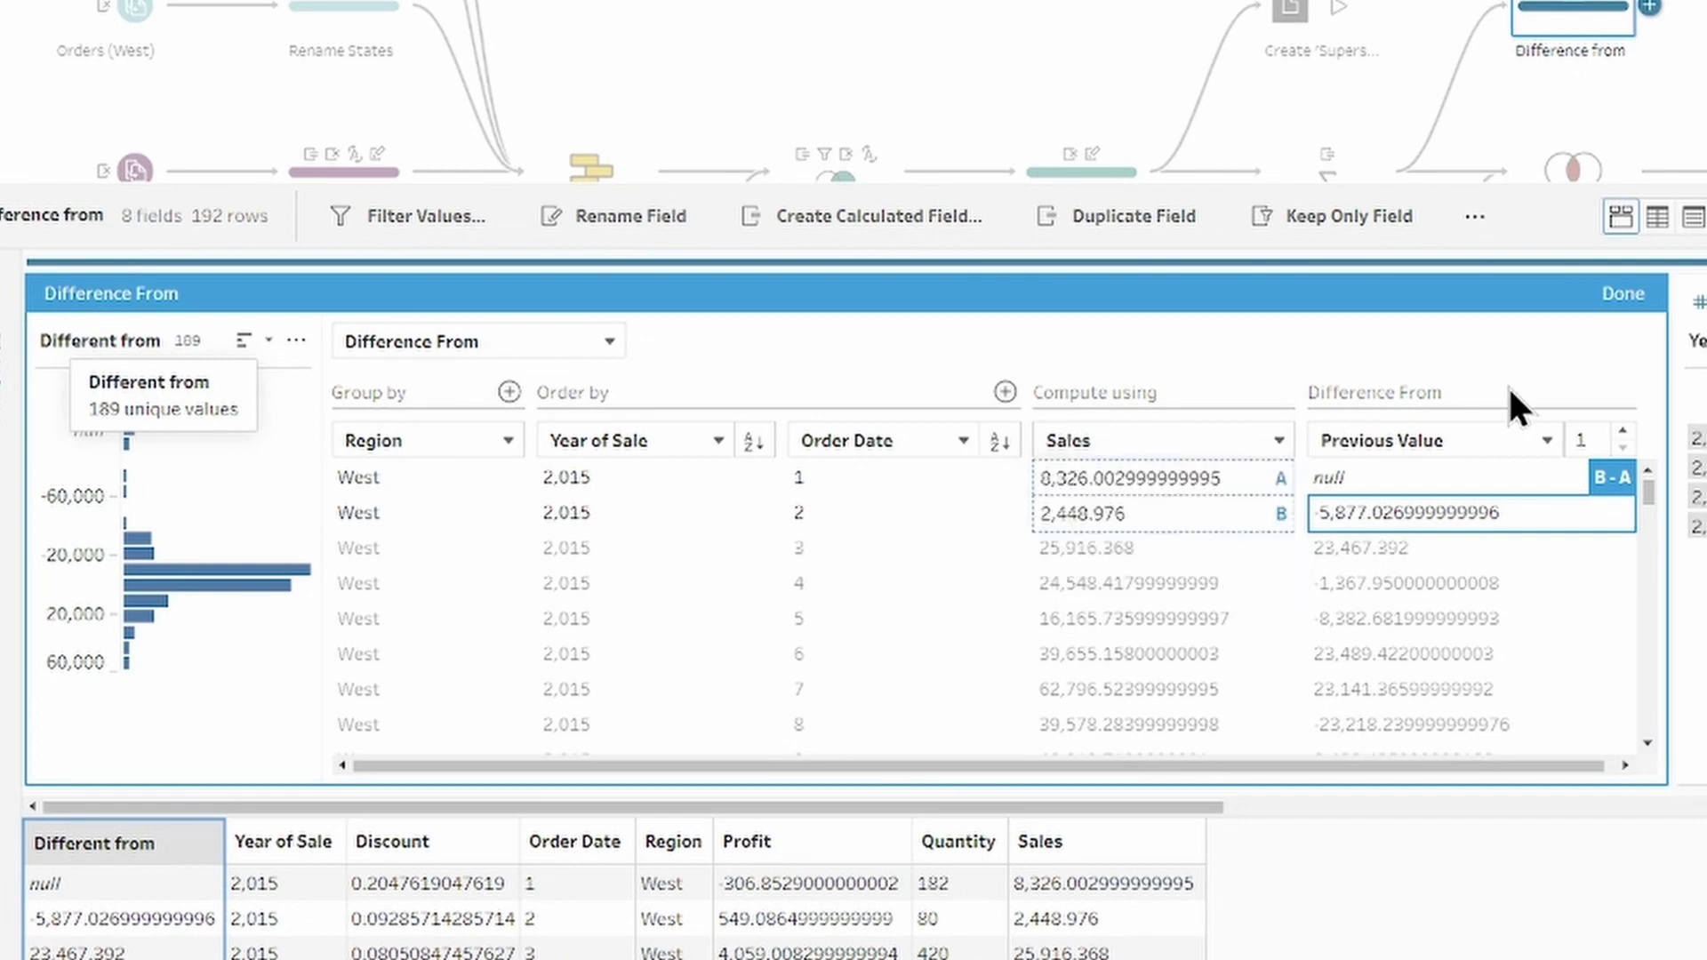
pyautogui.click(1618, 429)
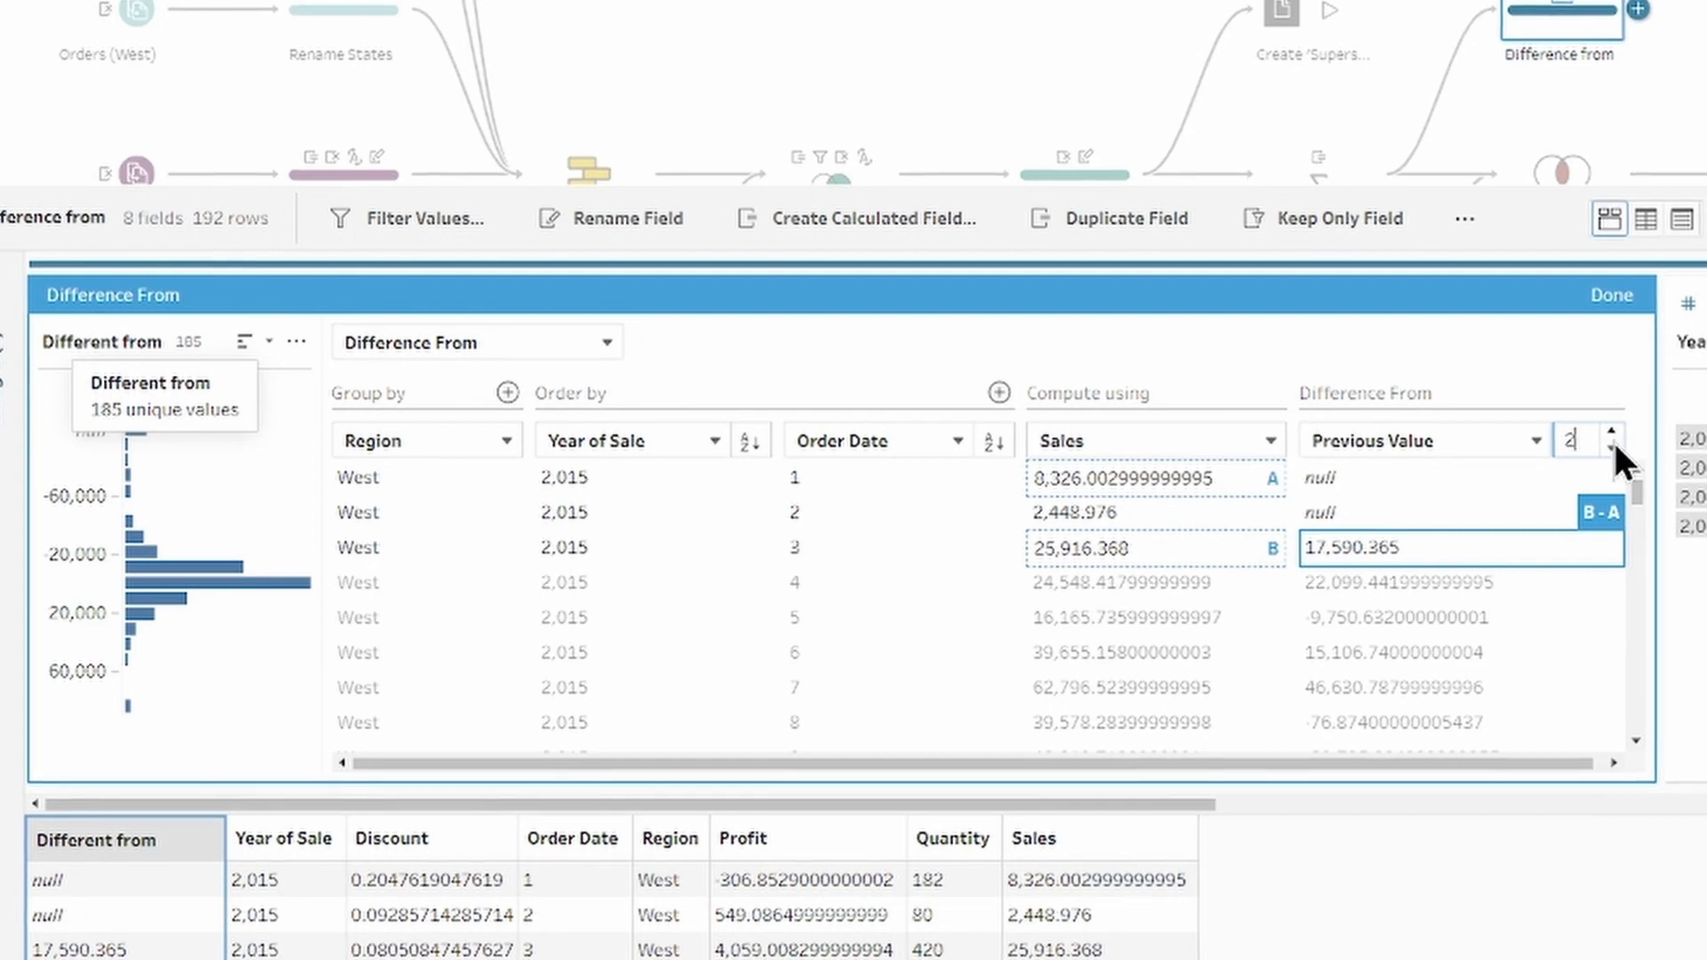
pyautogui.click(1613, 447)
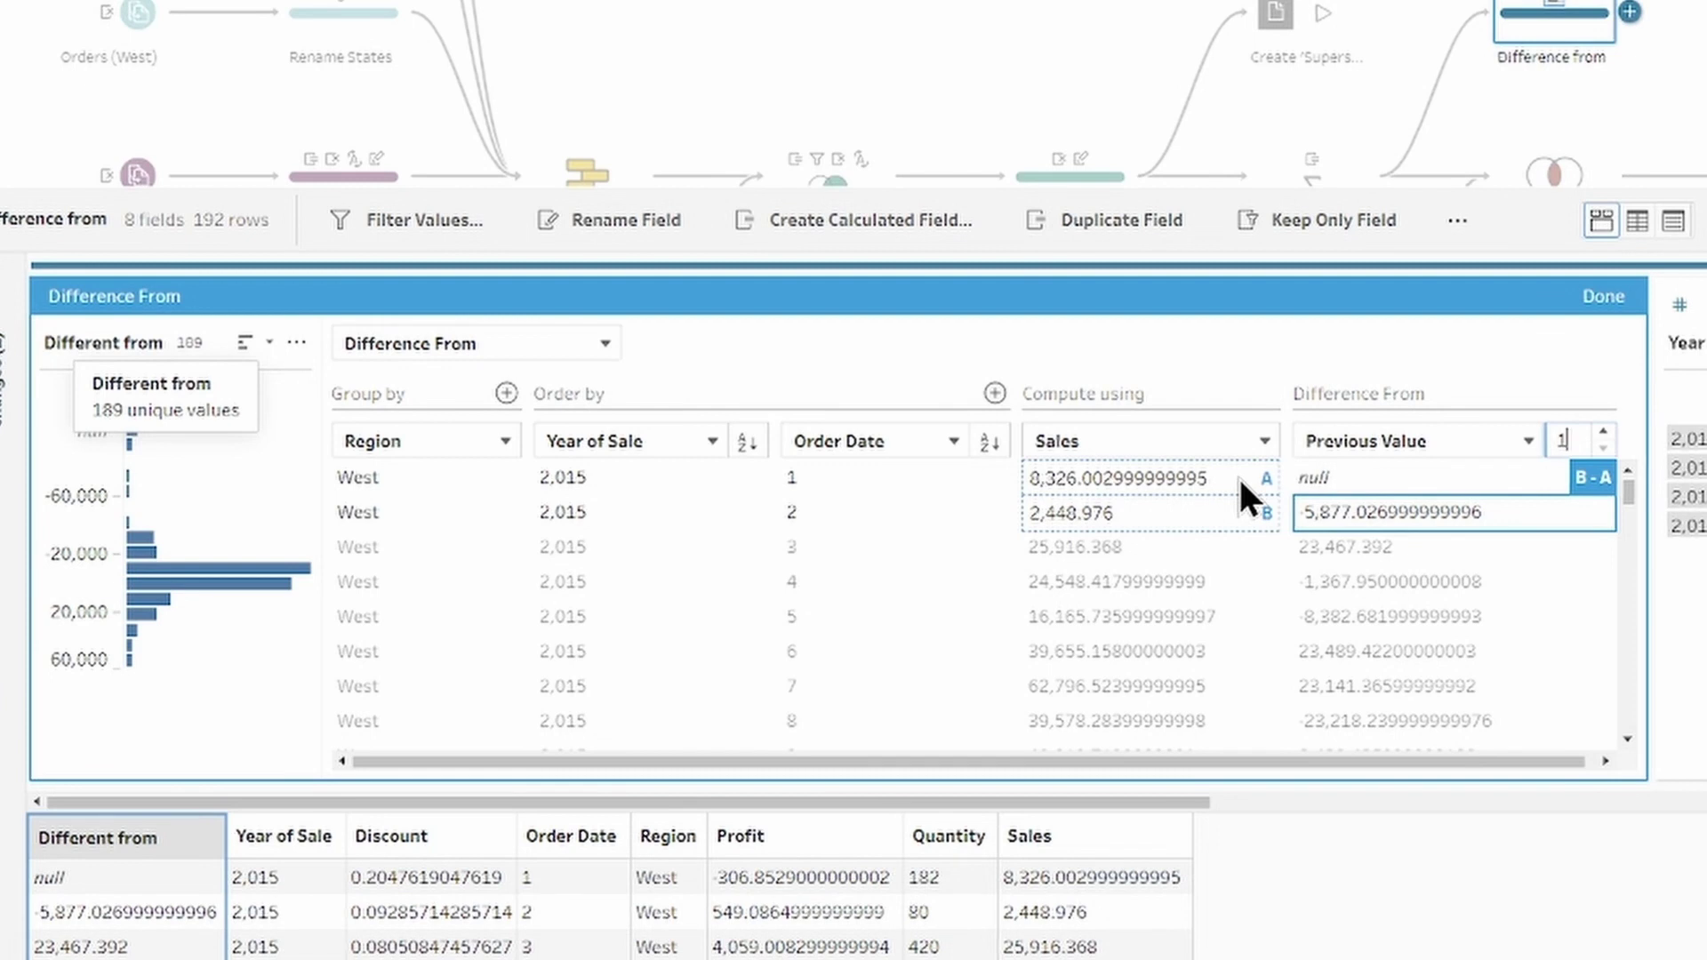
pyautogui.click(1520, 441)
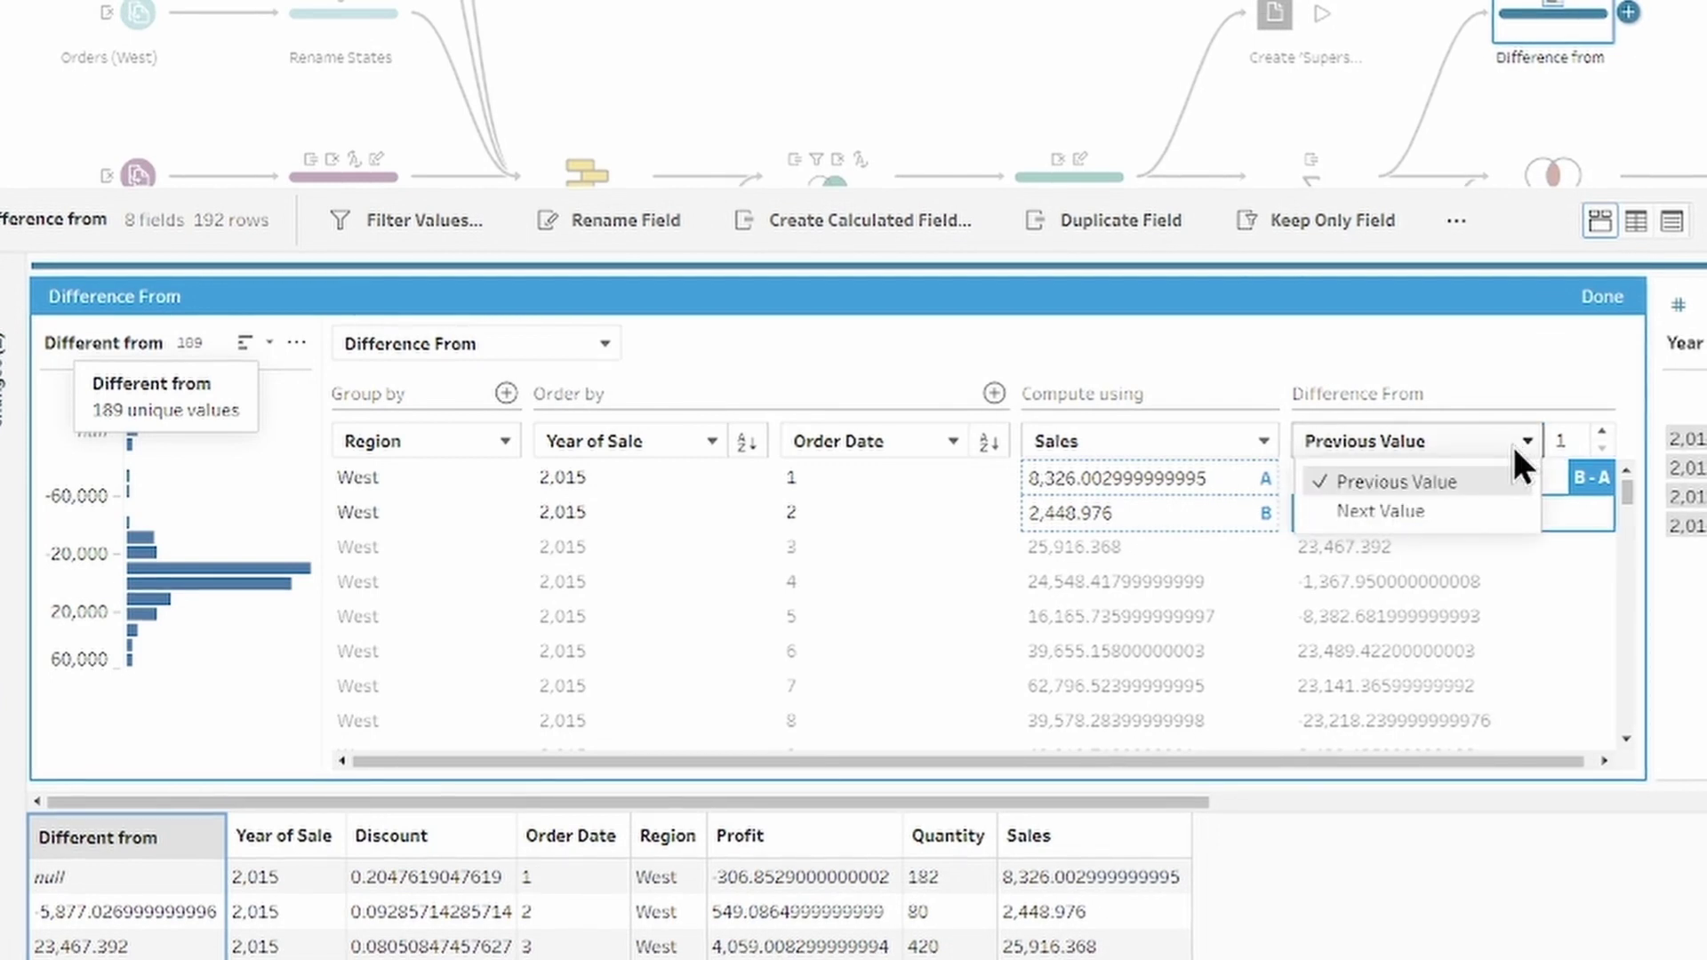
# - Switch Different from to compare each Sales value with the Next Value
pyautogui.click(1430, 510)
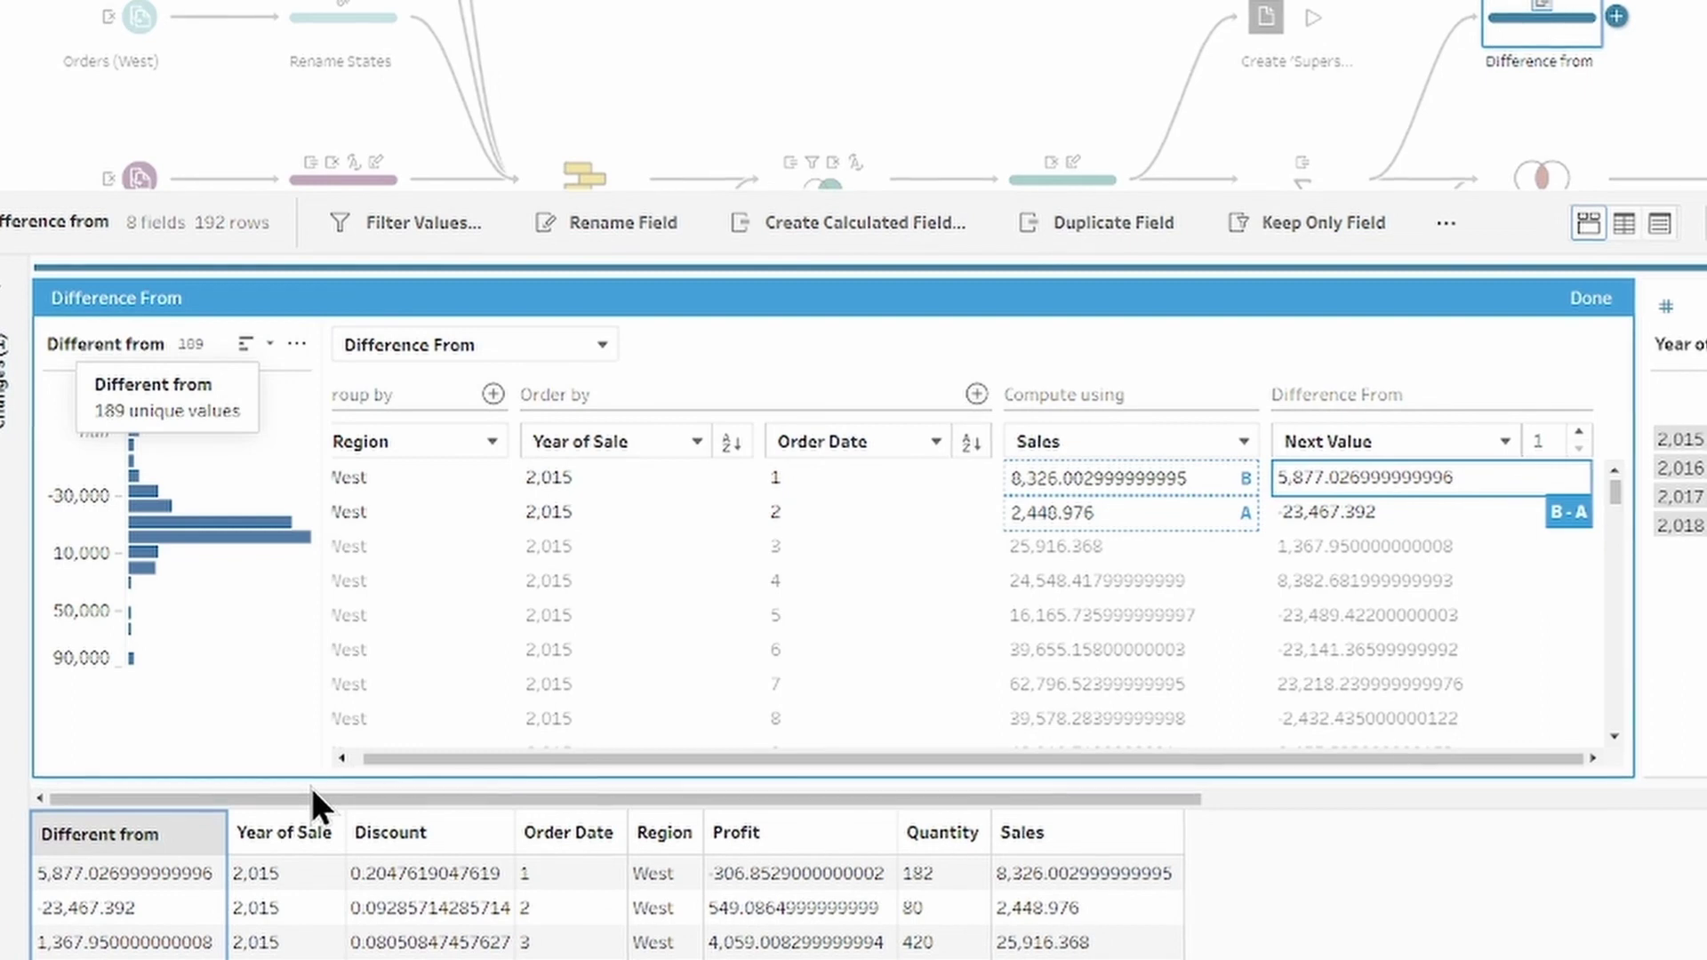
# - Close the Difference From editor, then bring up Sales' Create Calculated Field submenu
pyautogui.click(1597, 300)
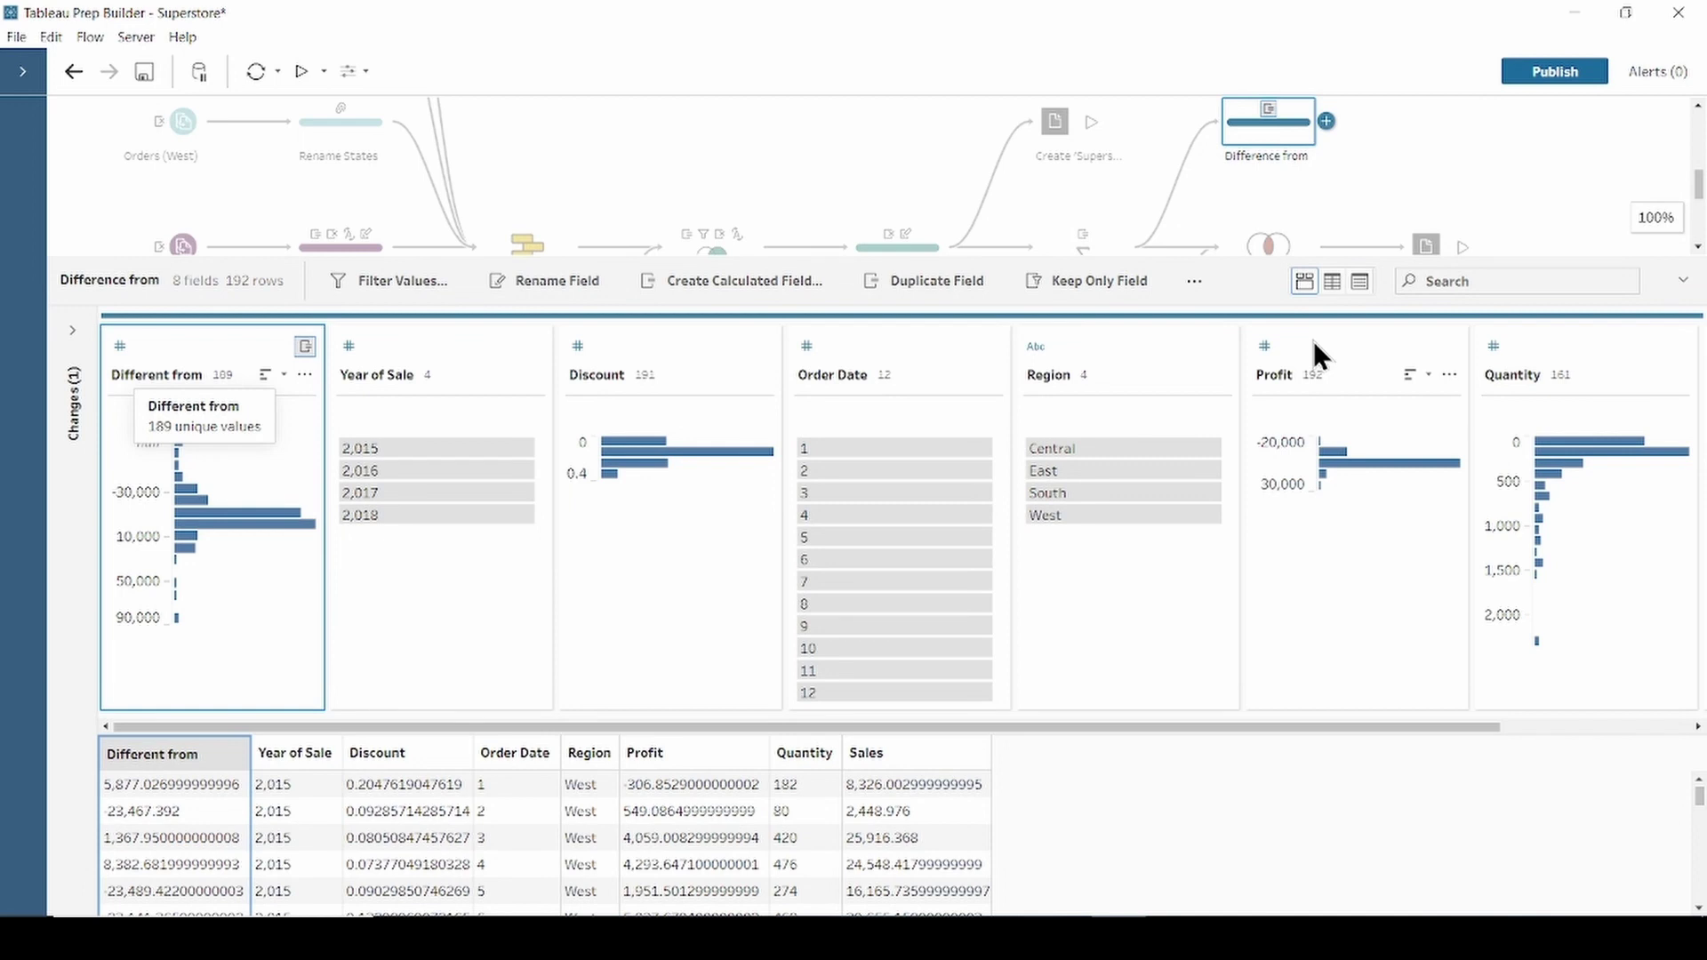
pyautogui.moveTo(1396, 731); pyautogui.dragTo(1655, 719)
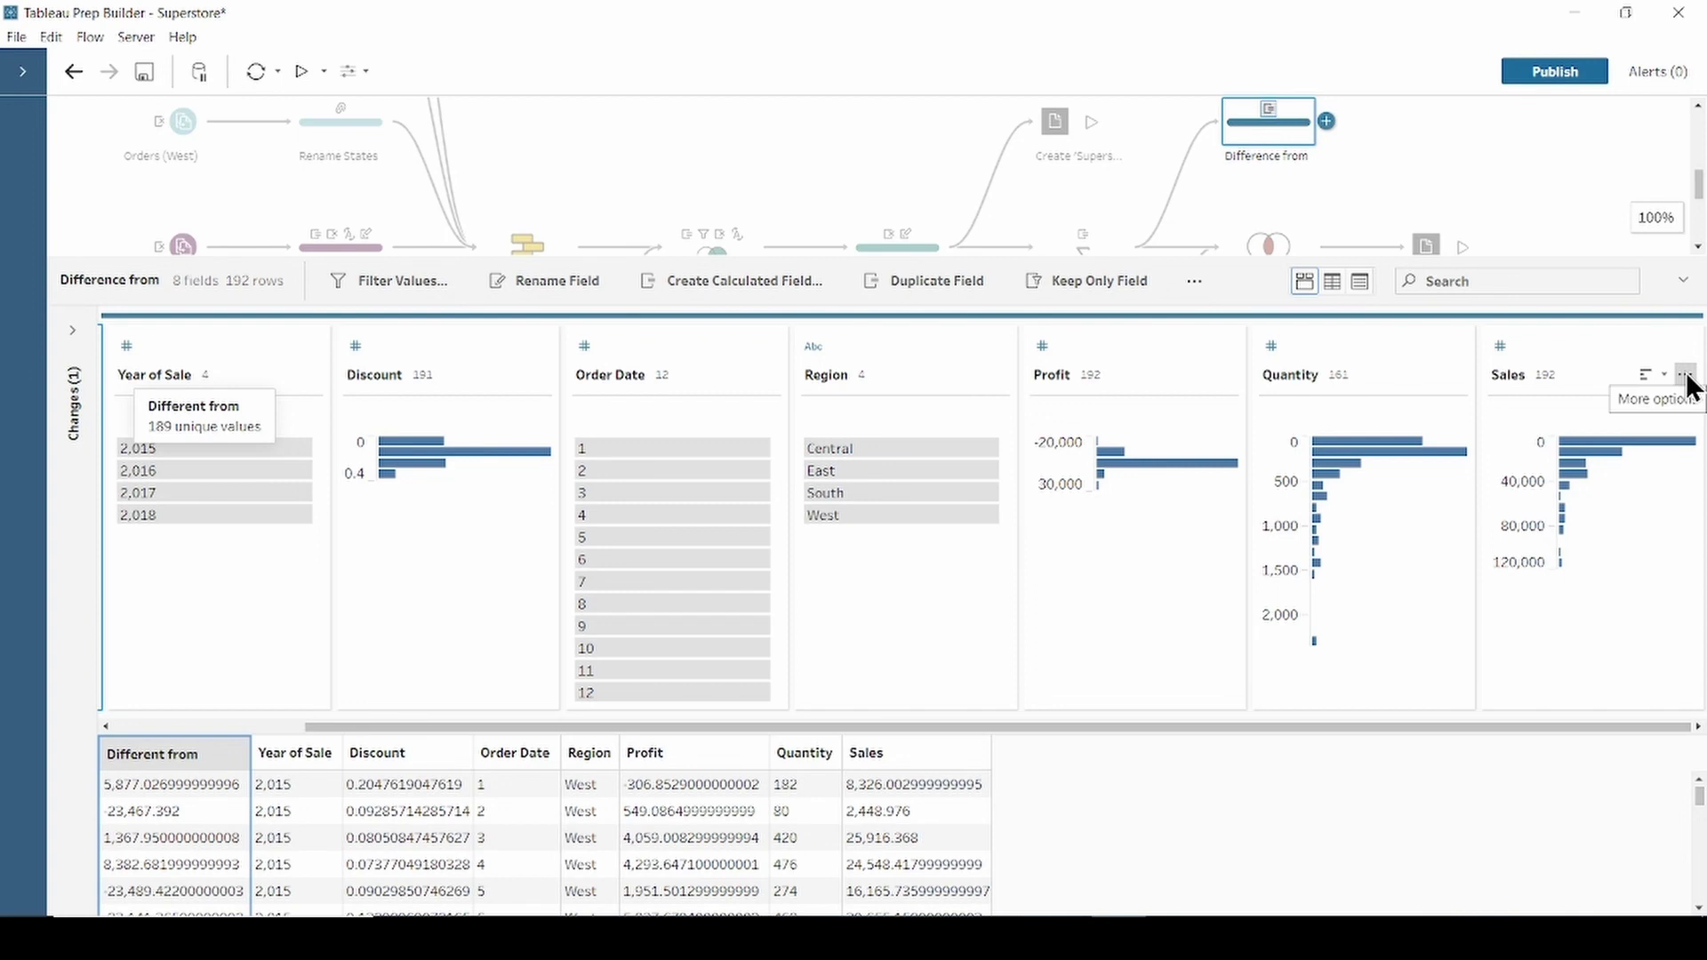
pyautogui.click(1685, 376)
pyautogui.moveTo(1604, 676)
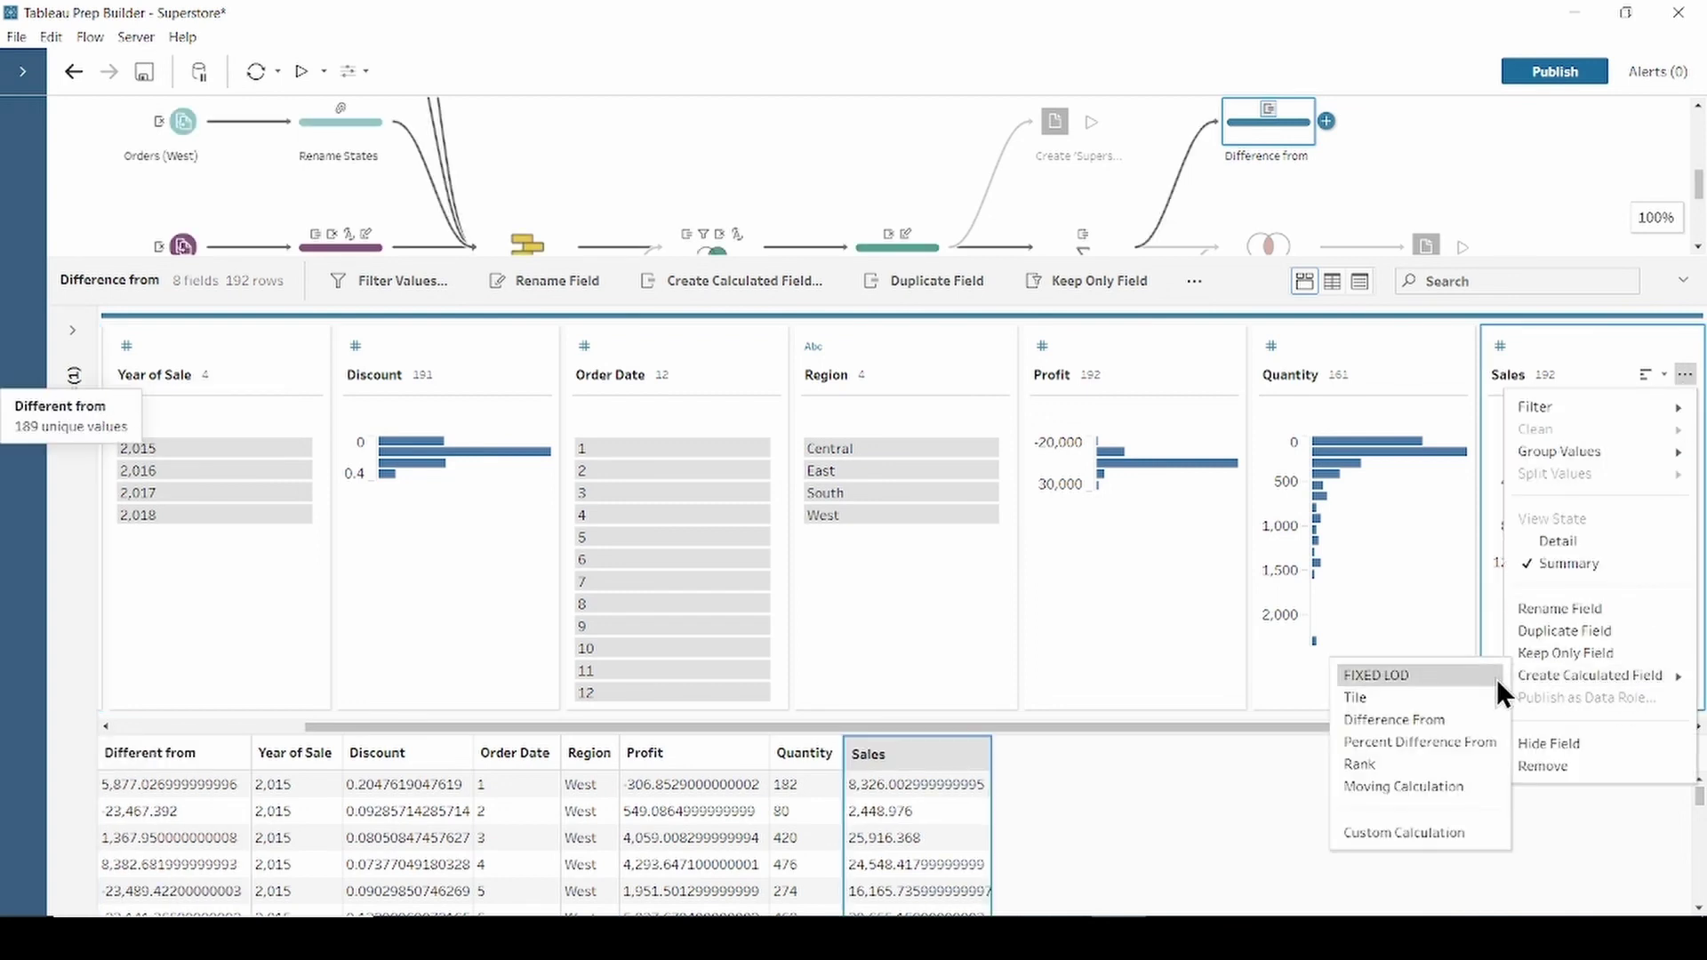
# - Create a Moving Calculation on Sales and name the field 'Moving AVG'
pyautogui.click(1448, 786)
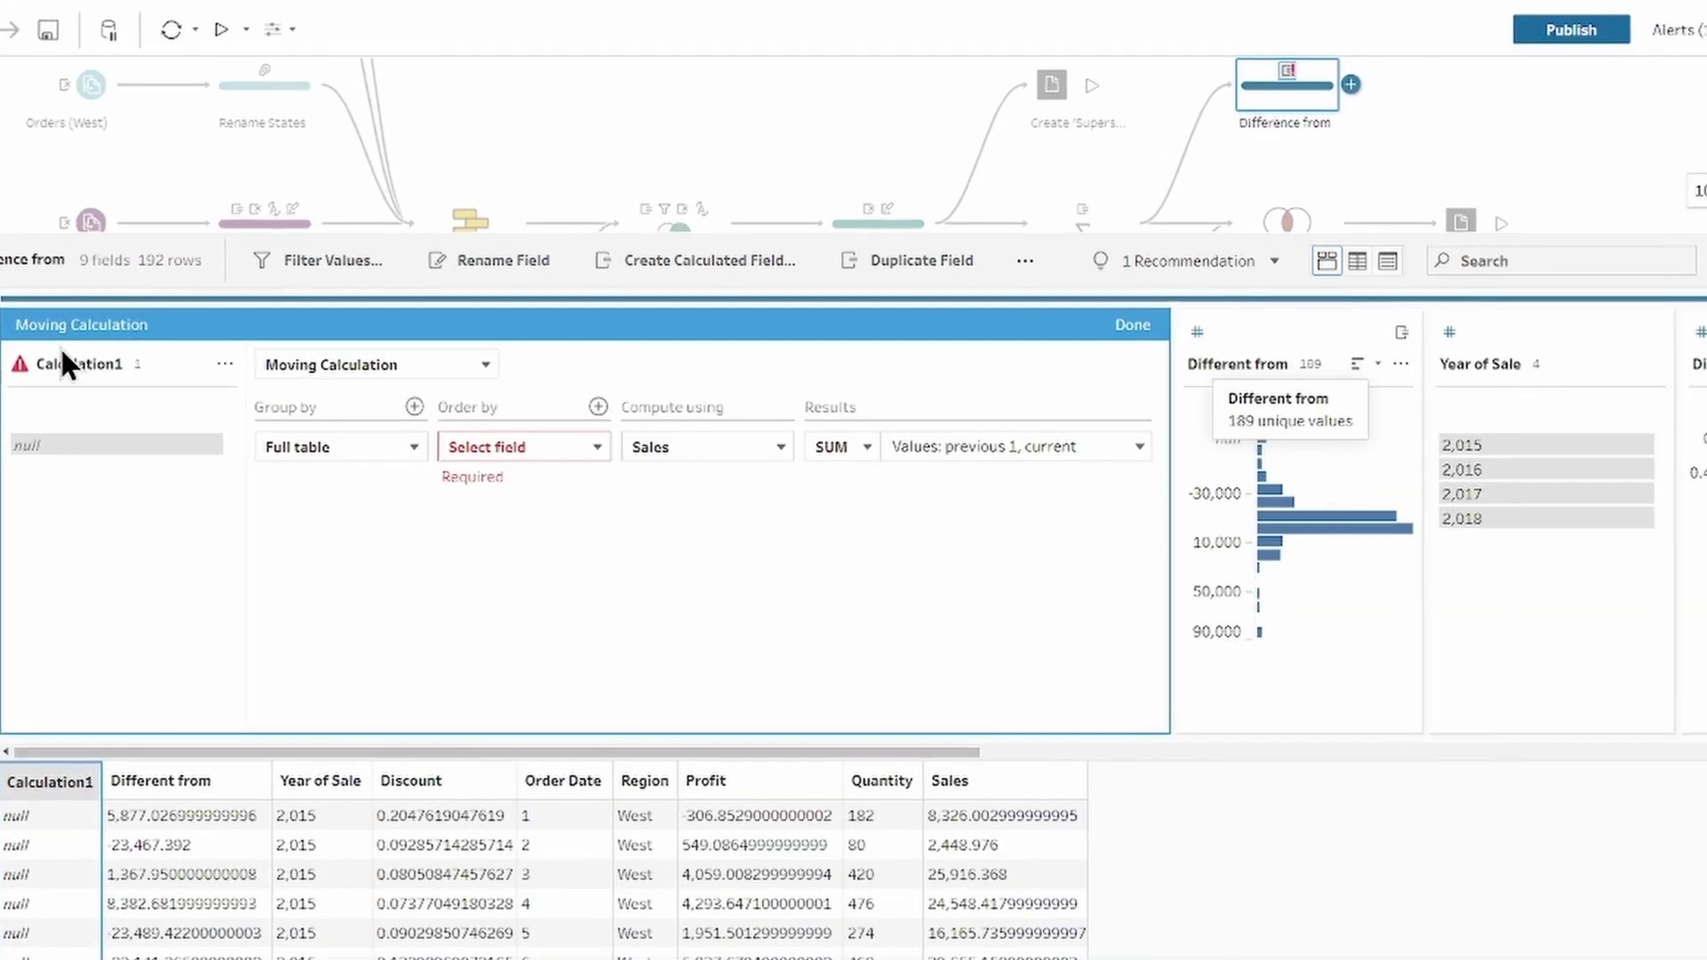
pyautogui.doubleClick(66, 364)
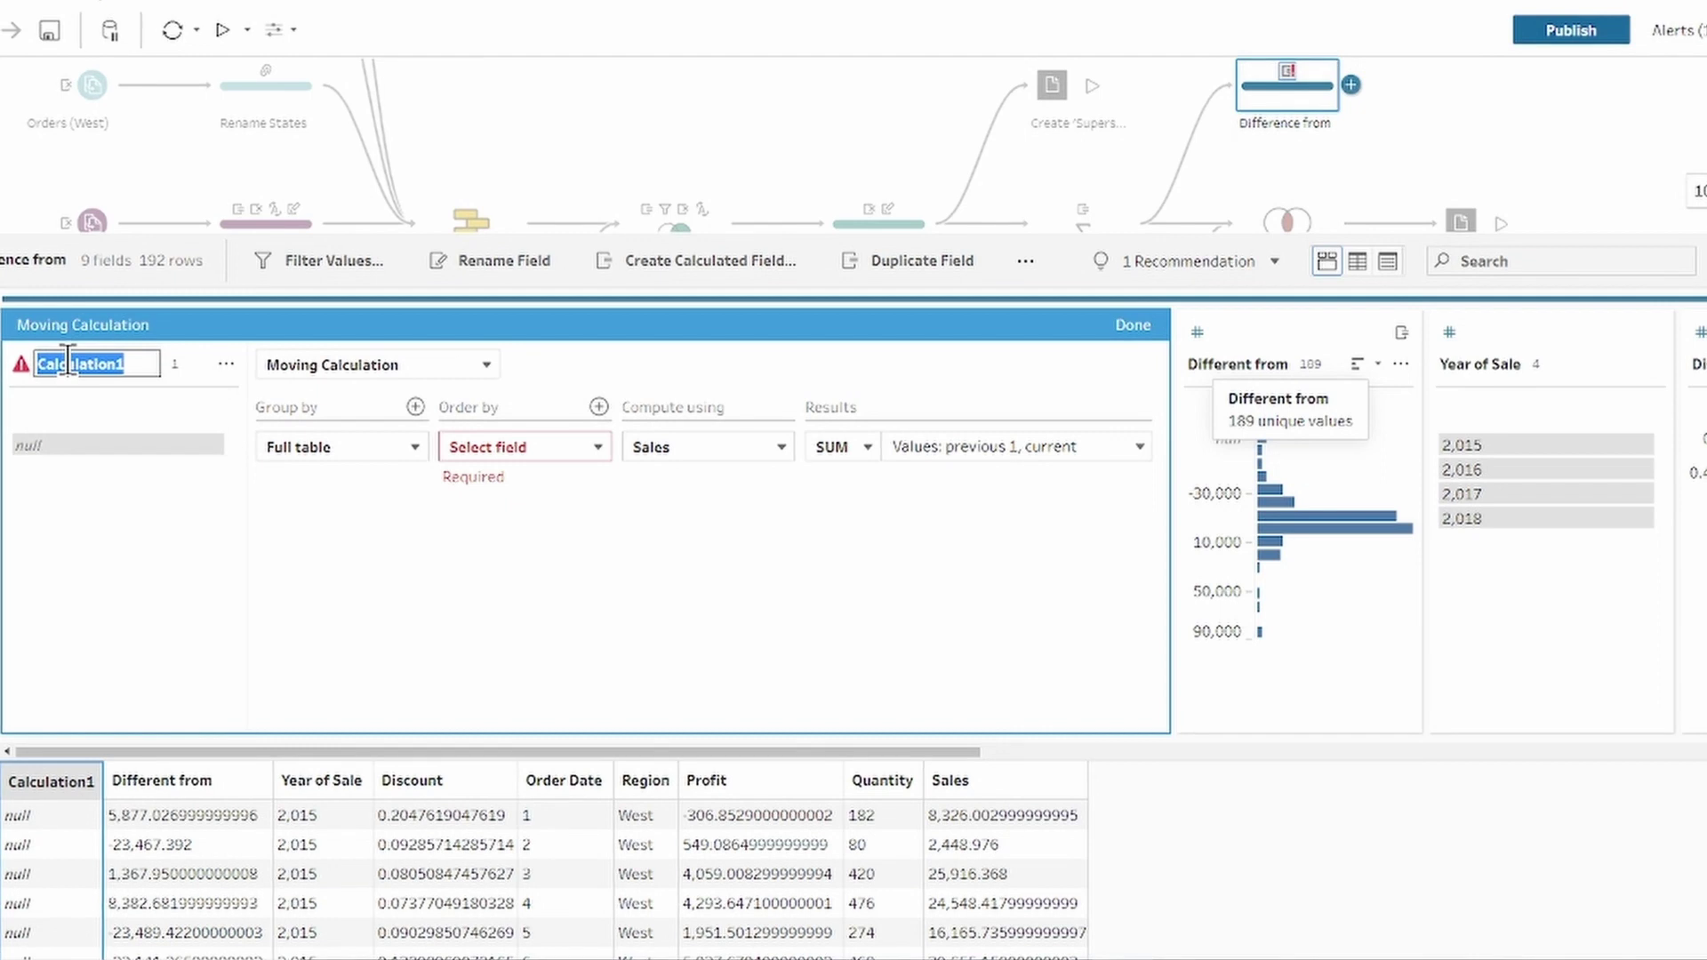
pyautogui.write('MOvin')
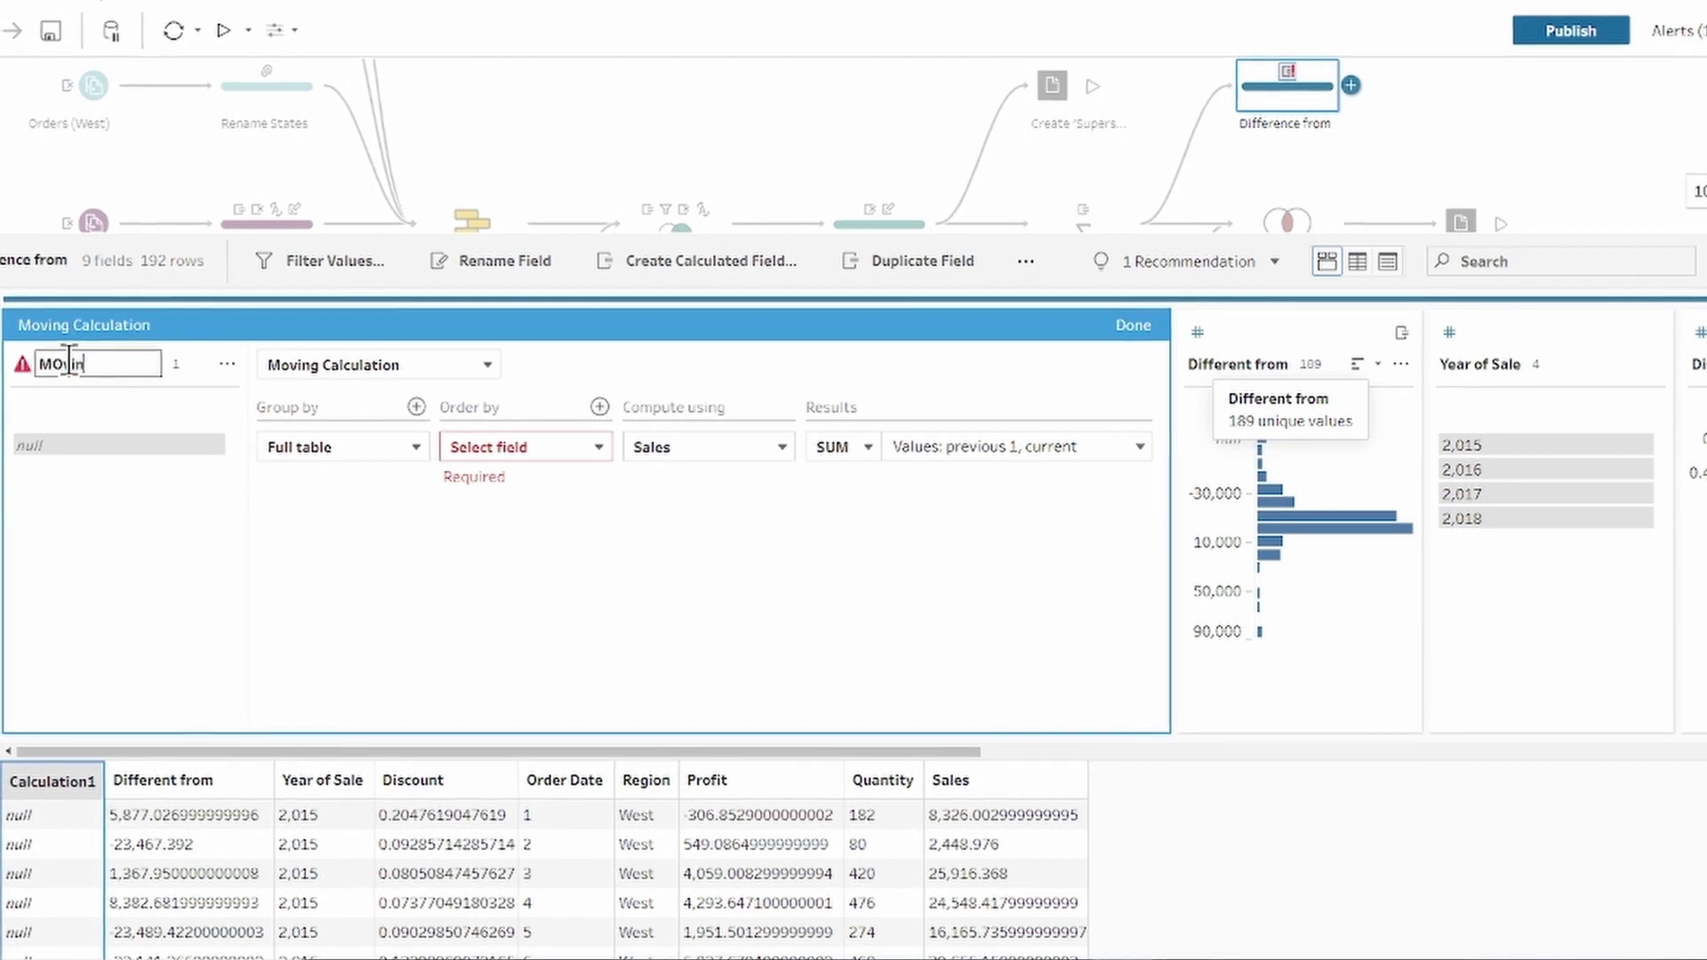
pyautogui.write('g AVG')
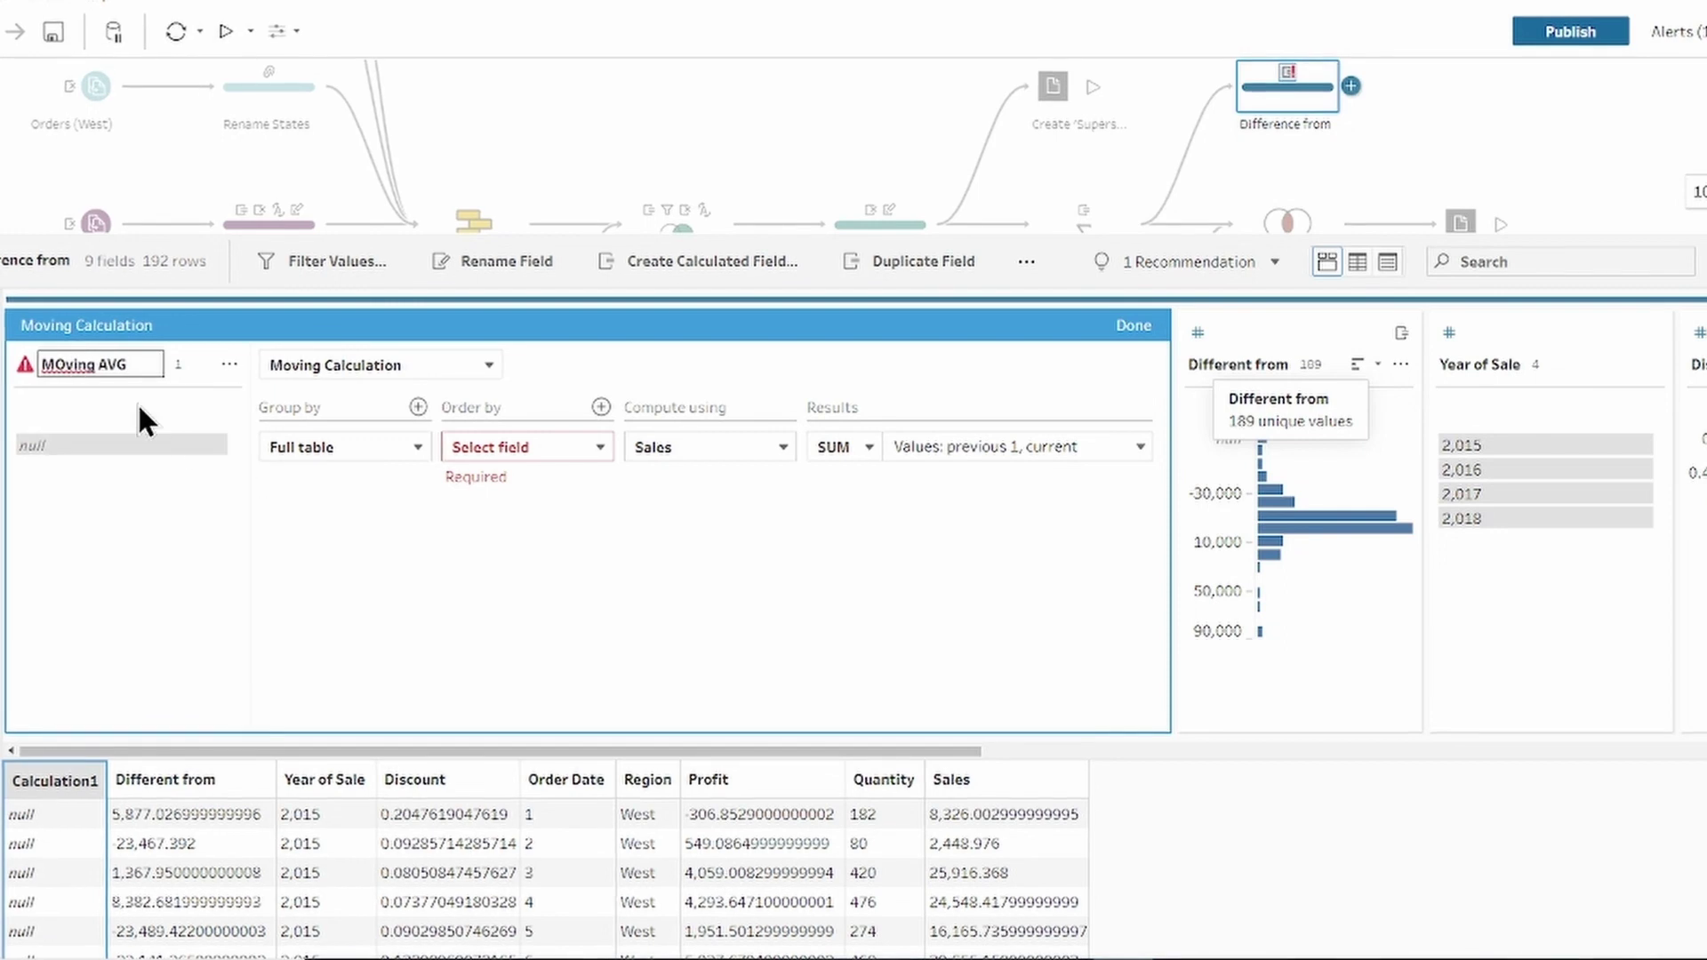
pyautogui.click(68, 360)
pyautogui.press('BackSpace')
pyautogui.write('o')
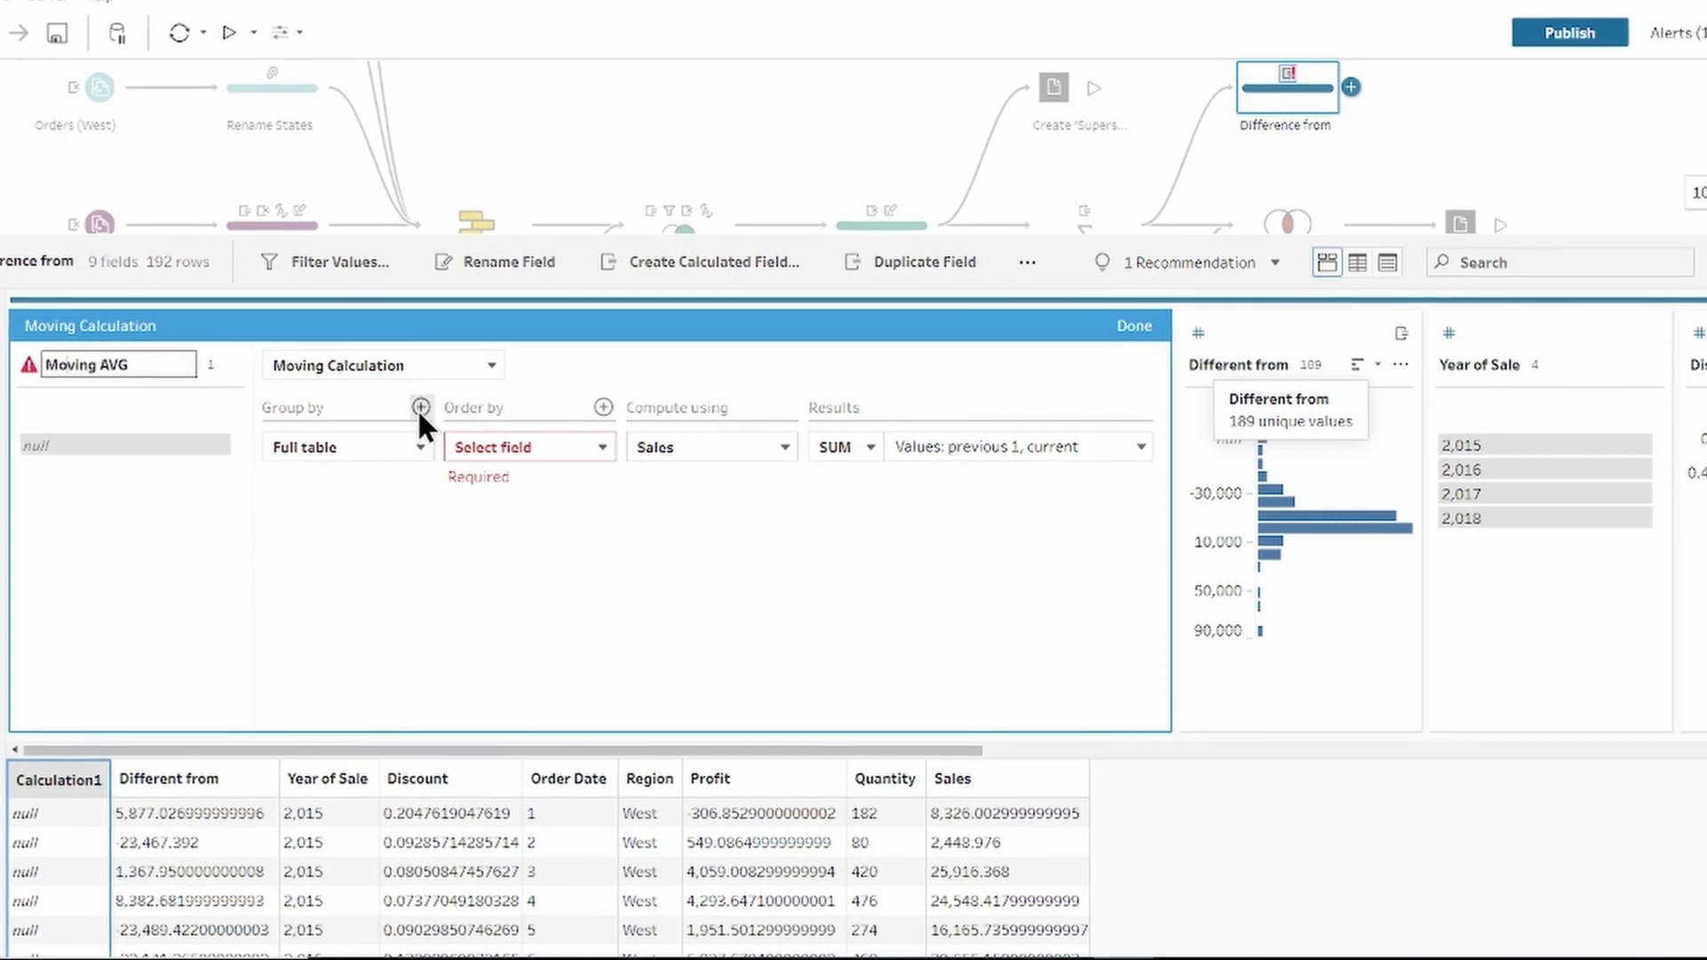
# - Confirm the Moving AVG field name and group the calculation by Region
pyautogui.press('Return')
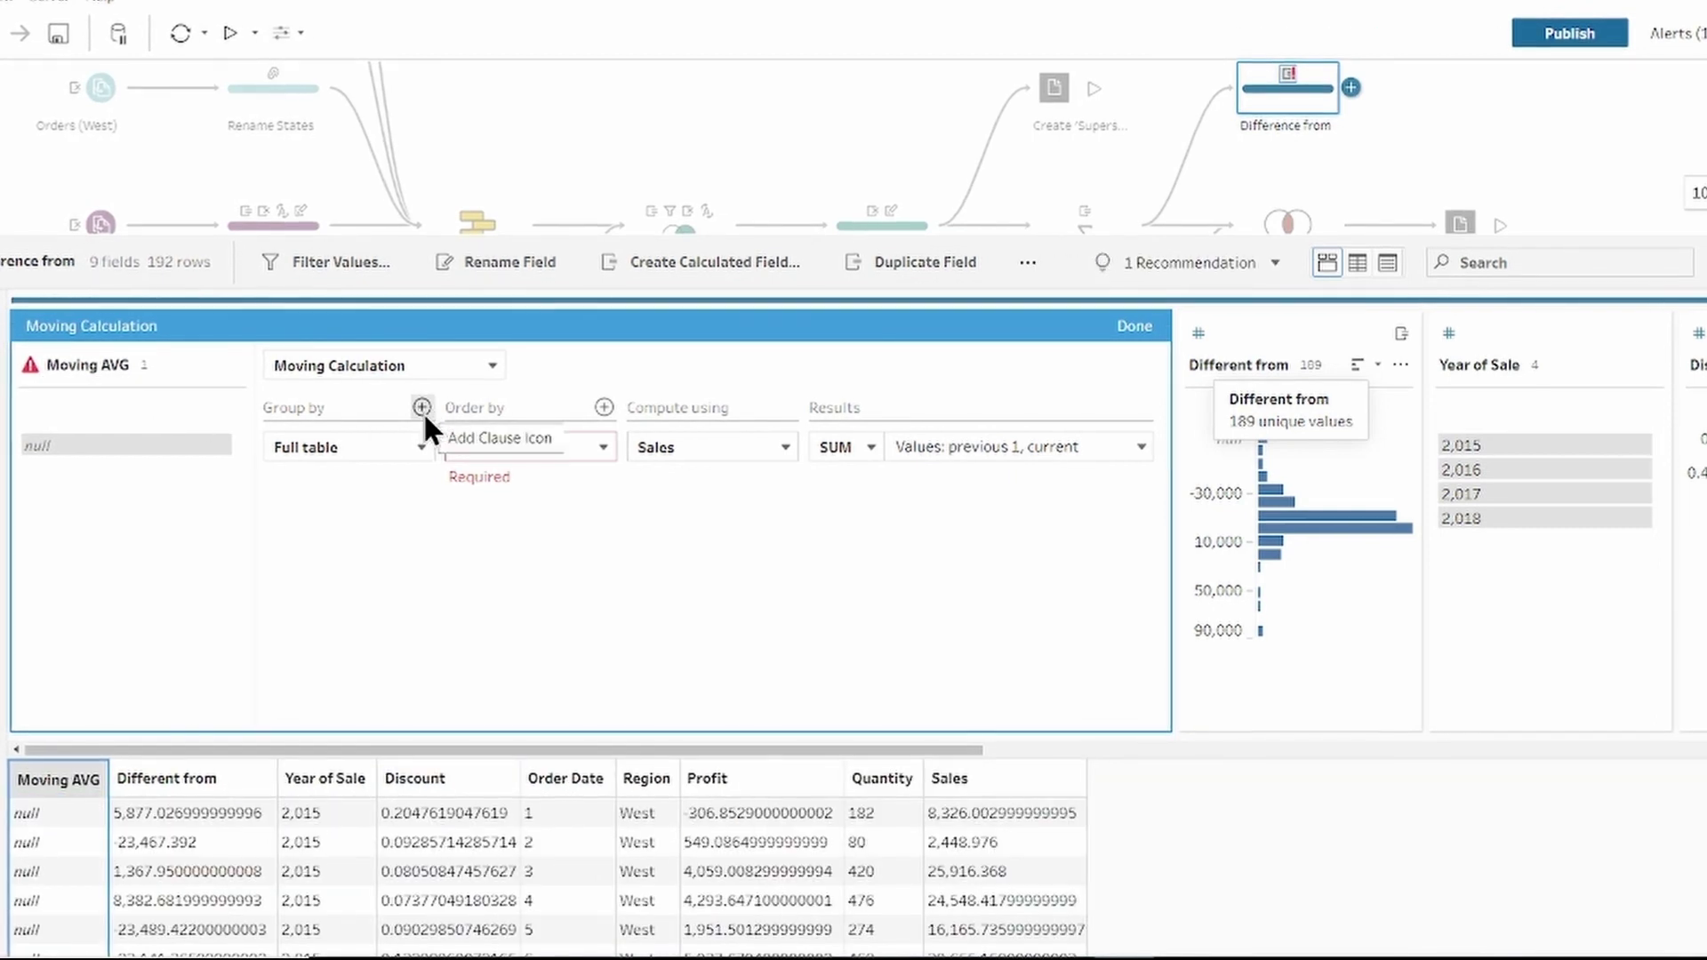
pyautogui.click(423, 409)
pyautogui.click(465, 564)
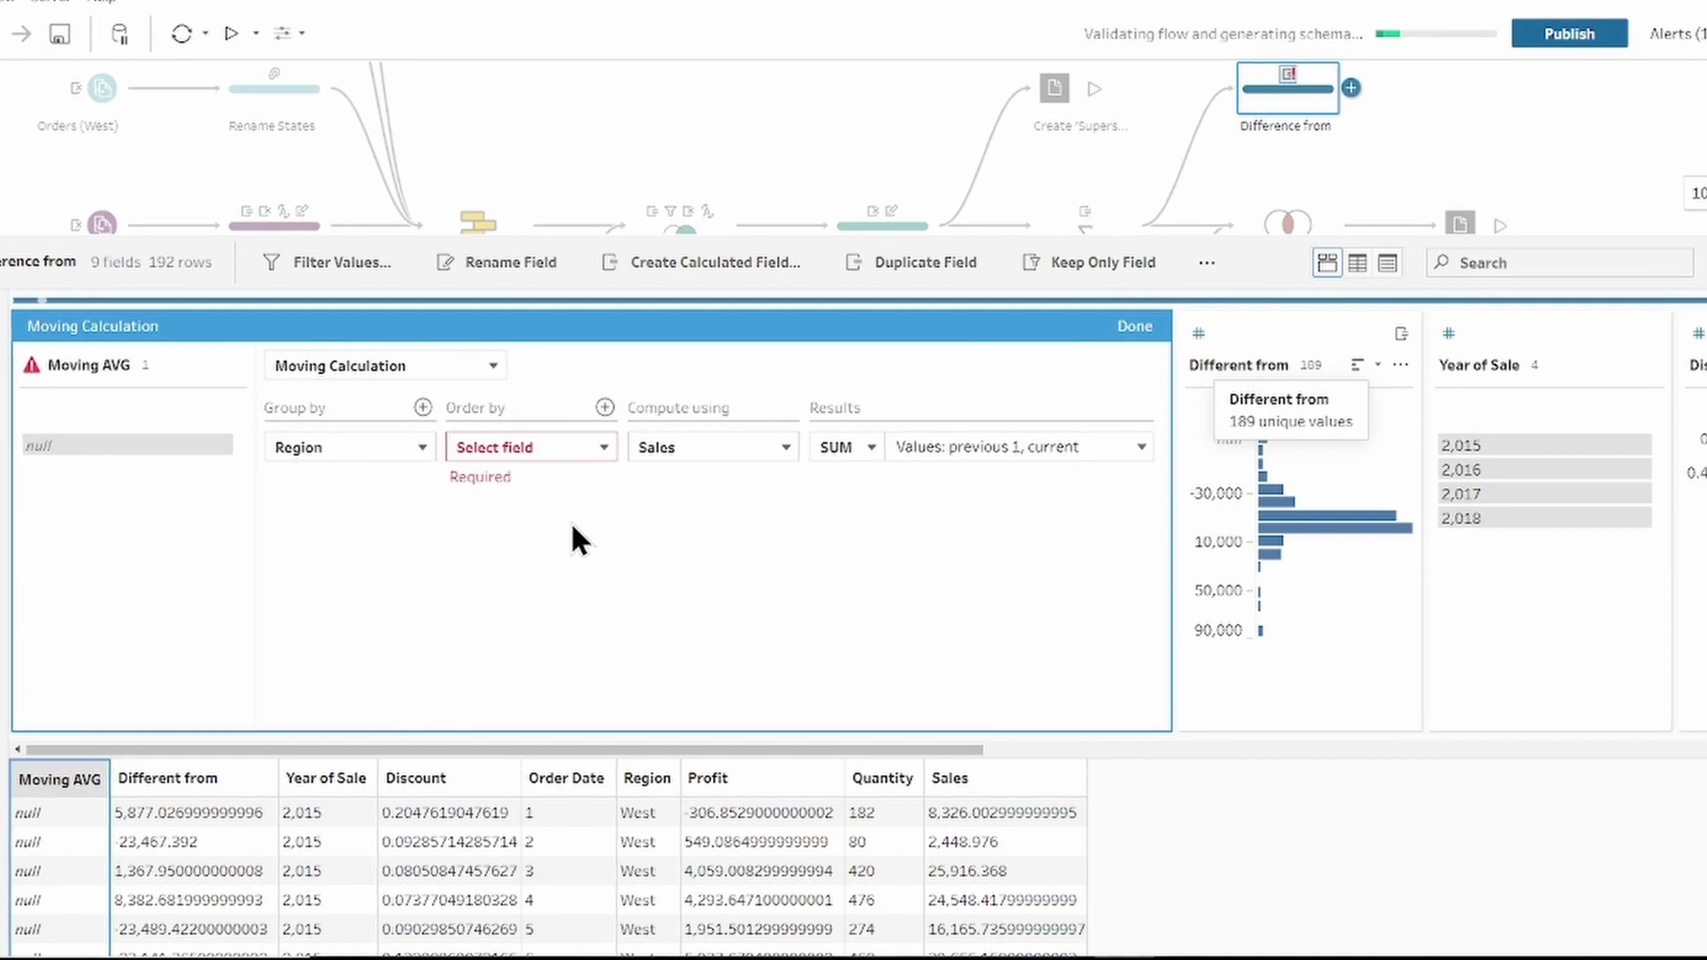
# - Order the Moving AVG rows by Year of Sale, then by Order Date
pyautogui.click(605, 407)
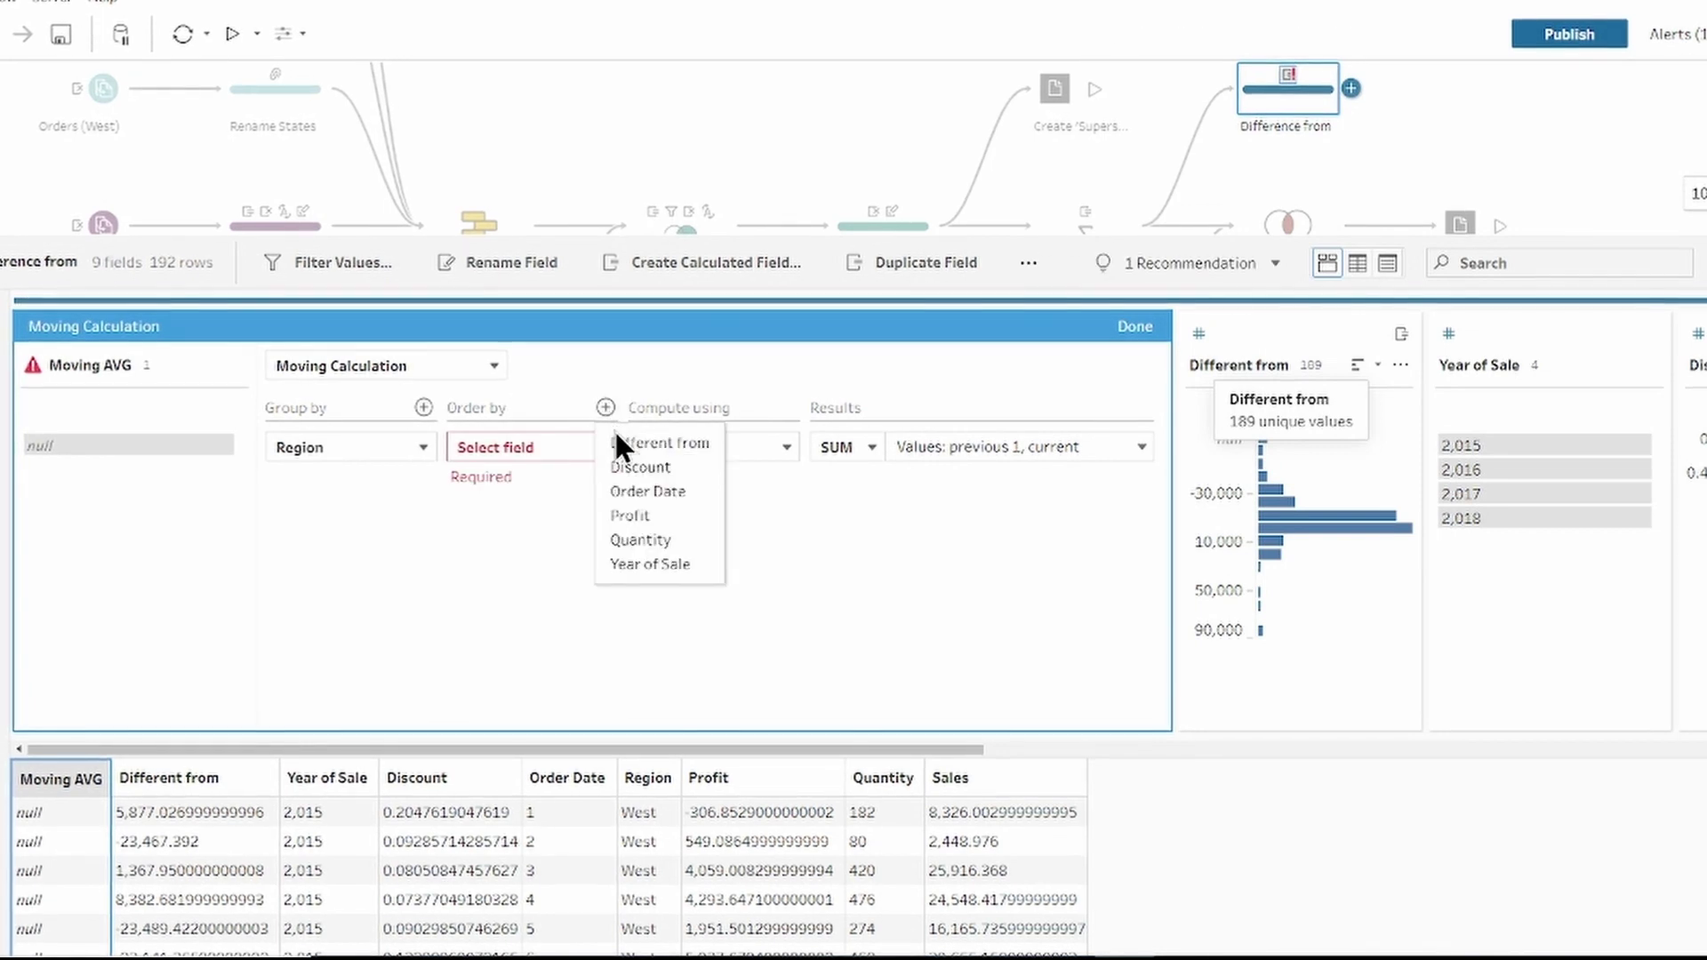
pyautogui.click(649, 563)
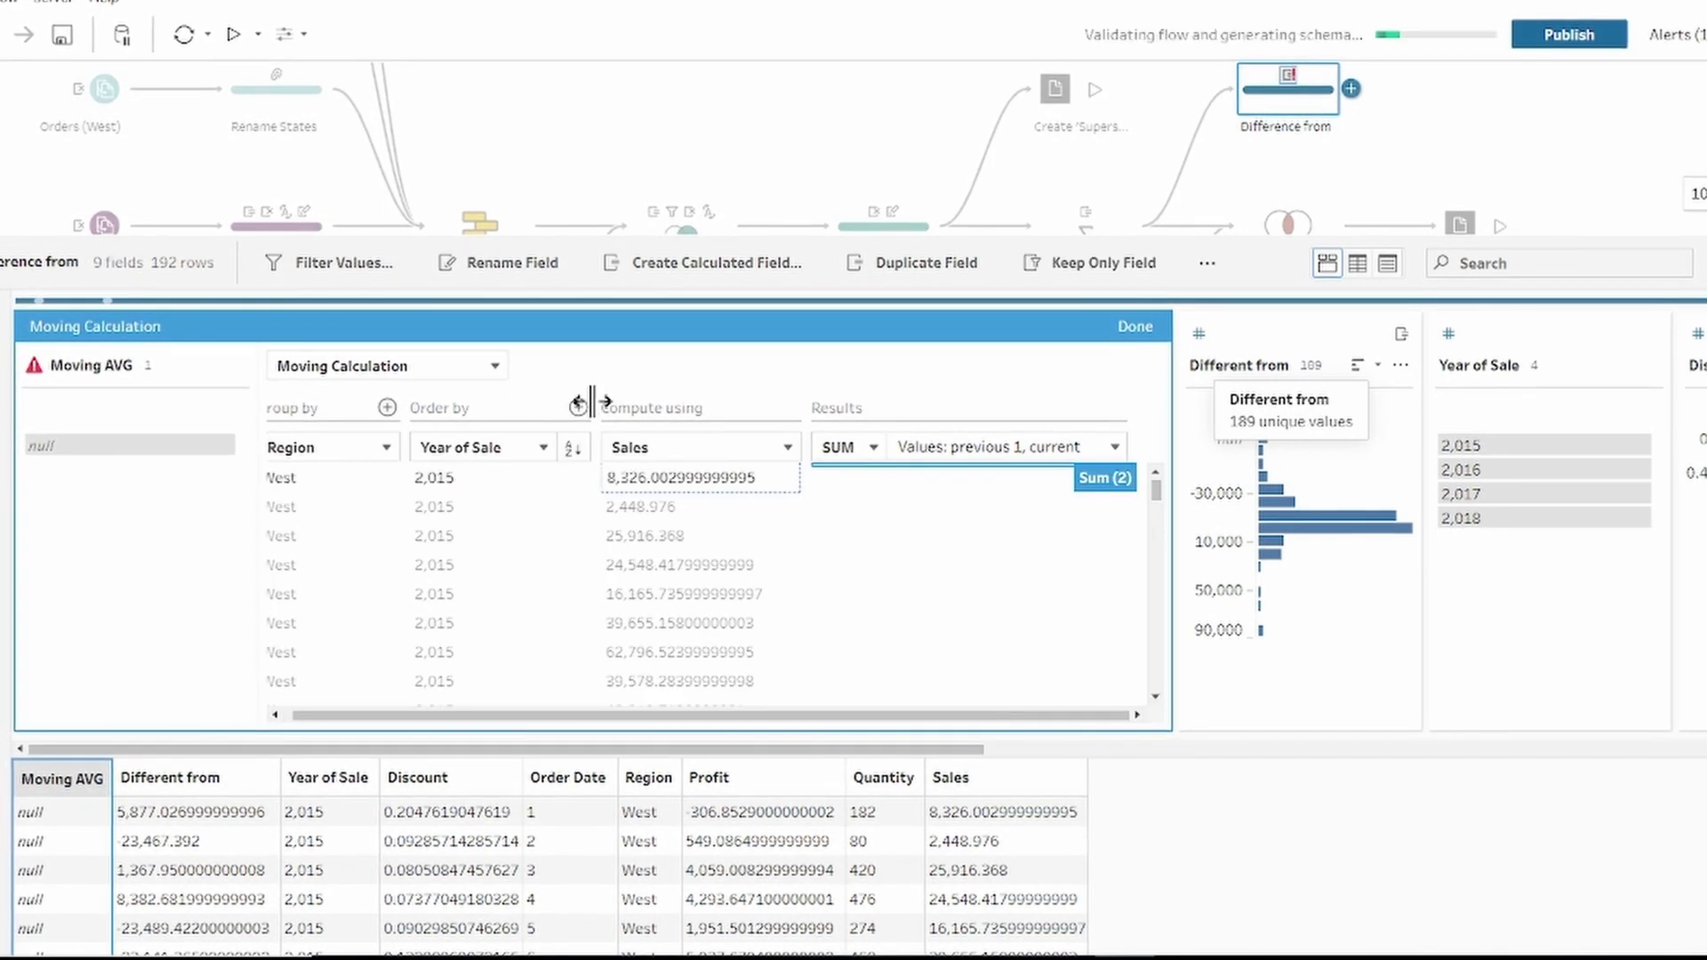
pyautogui.click(577, 407)
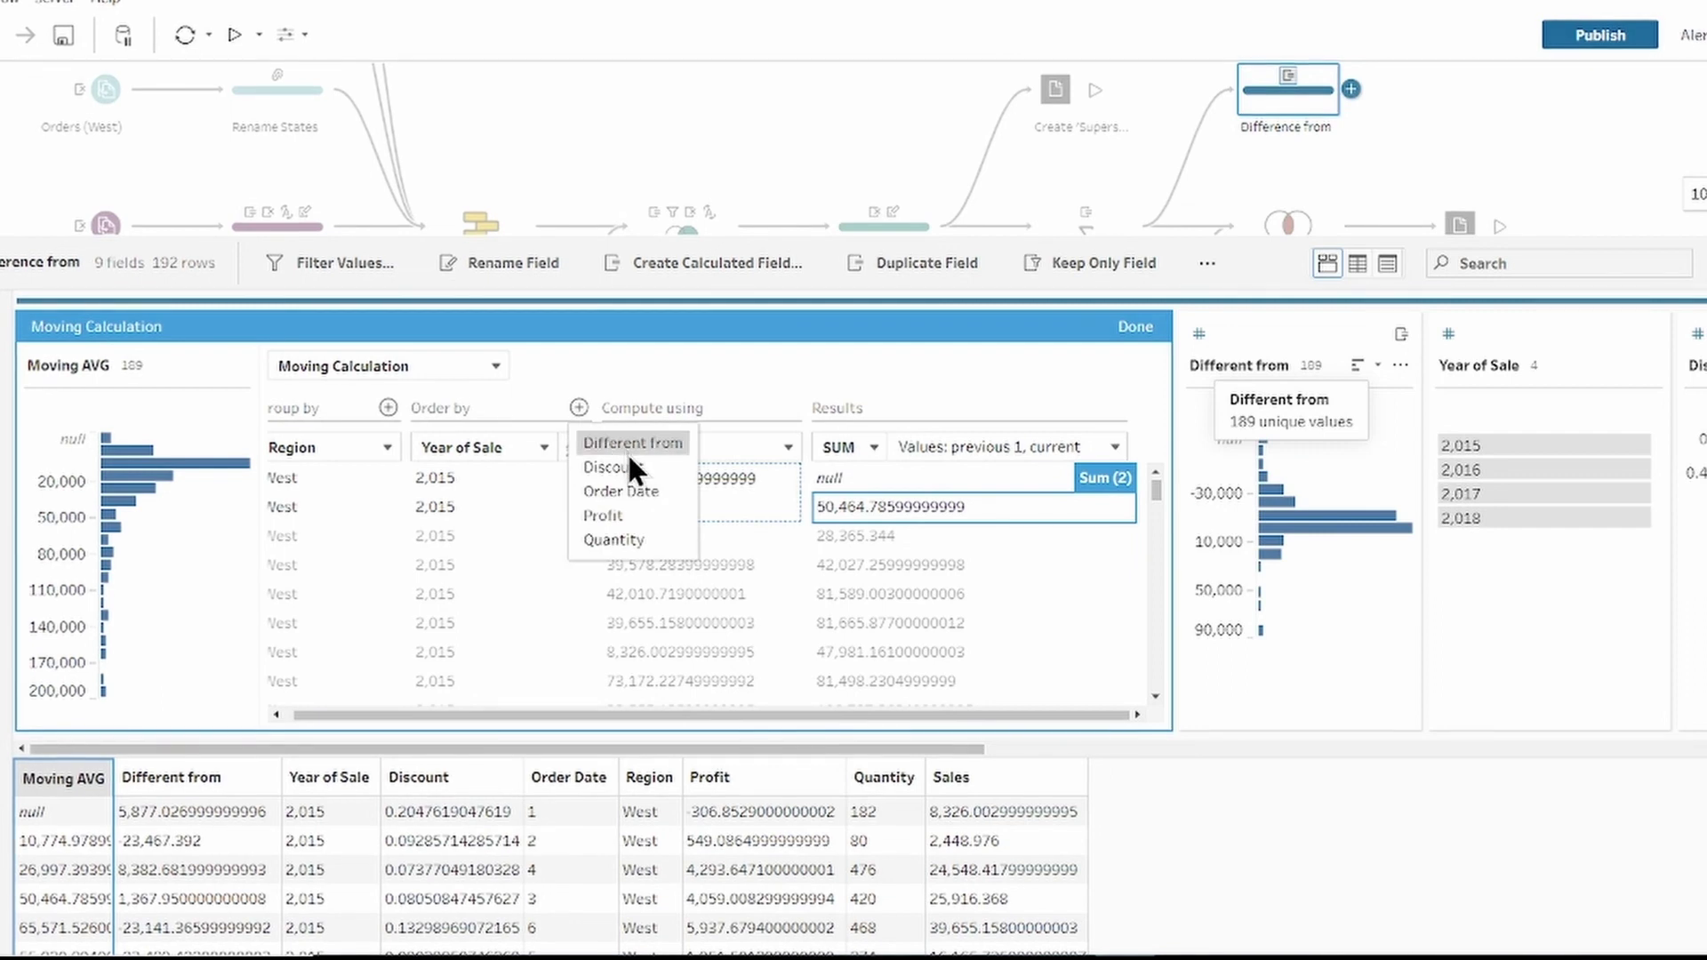
pyautogui.click(628, 489)
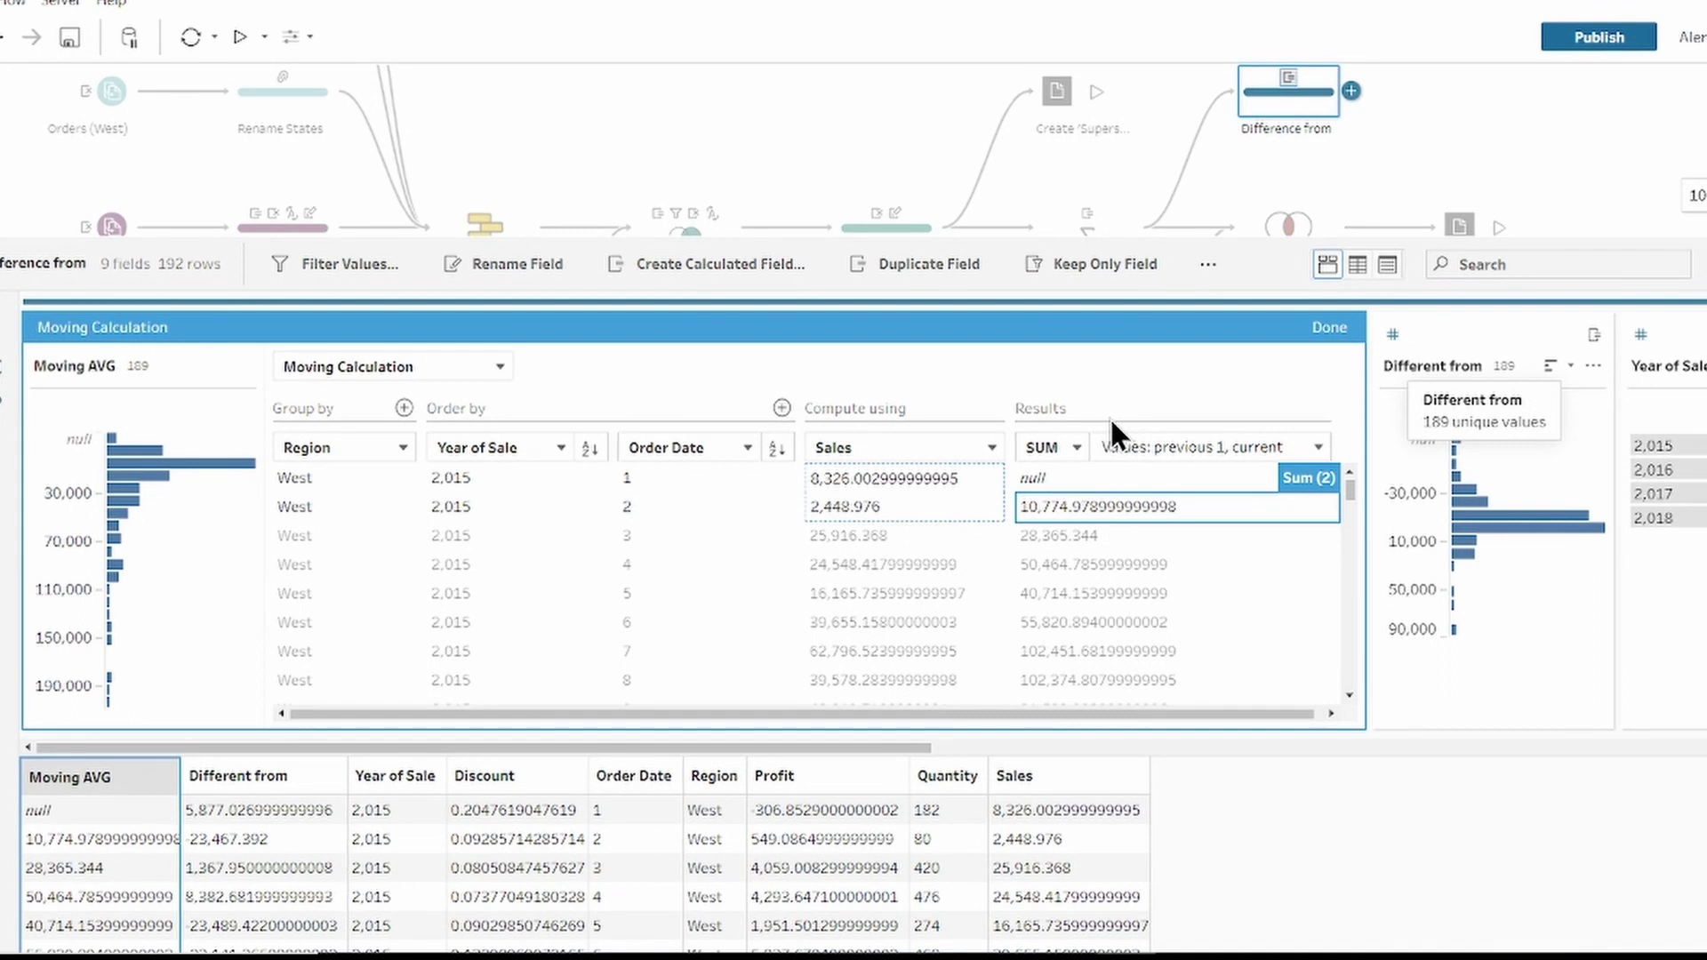
# - Switch Moving AVG's aggregation from SUM to AVG and open the 'Values: previous 1, current' settings
pyautogui.click(1074, 445)
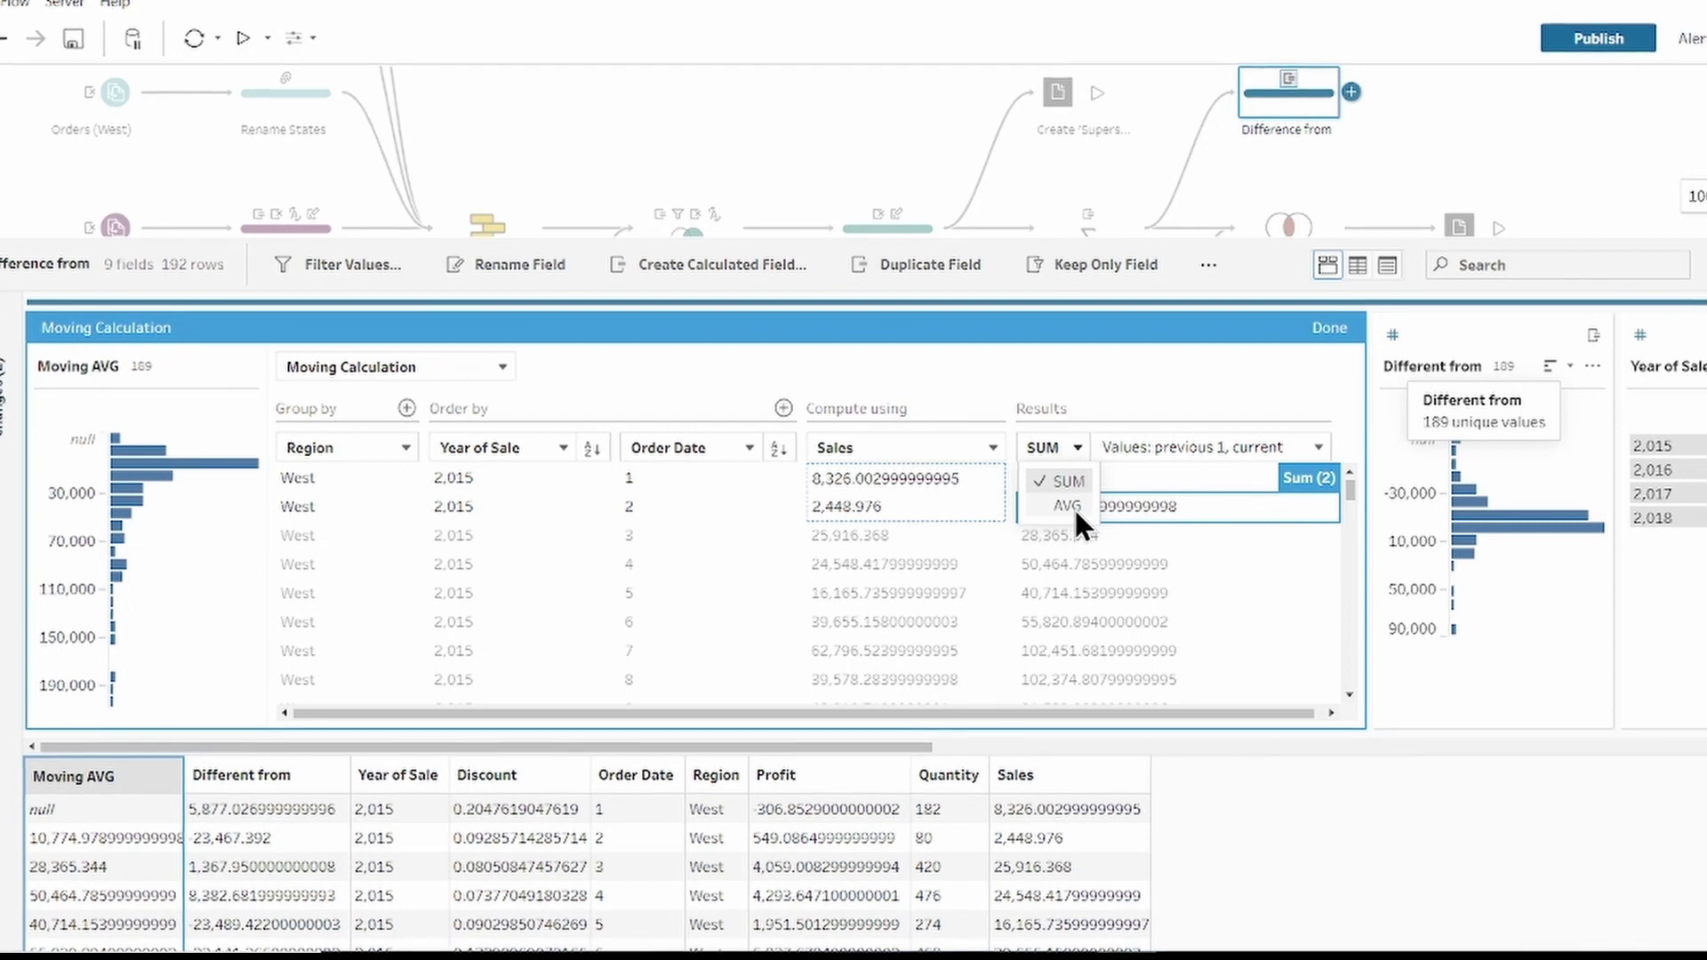
pyautogui.click(1070, 499)
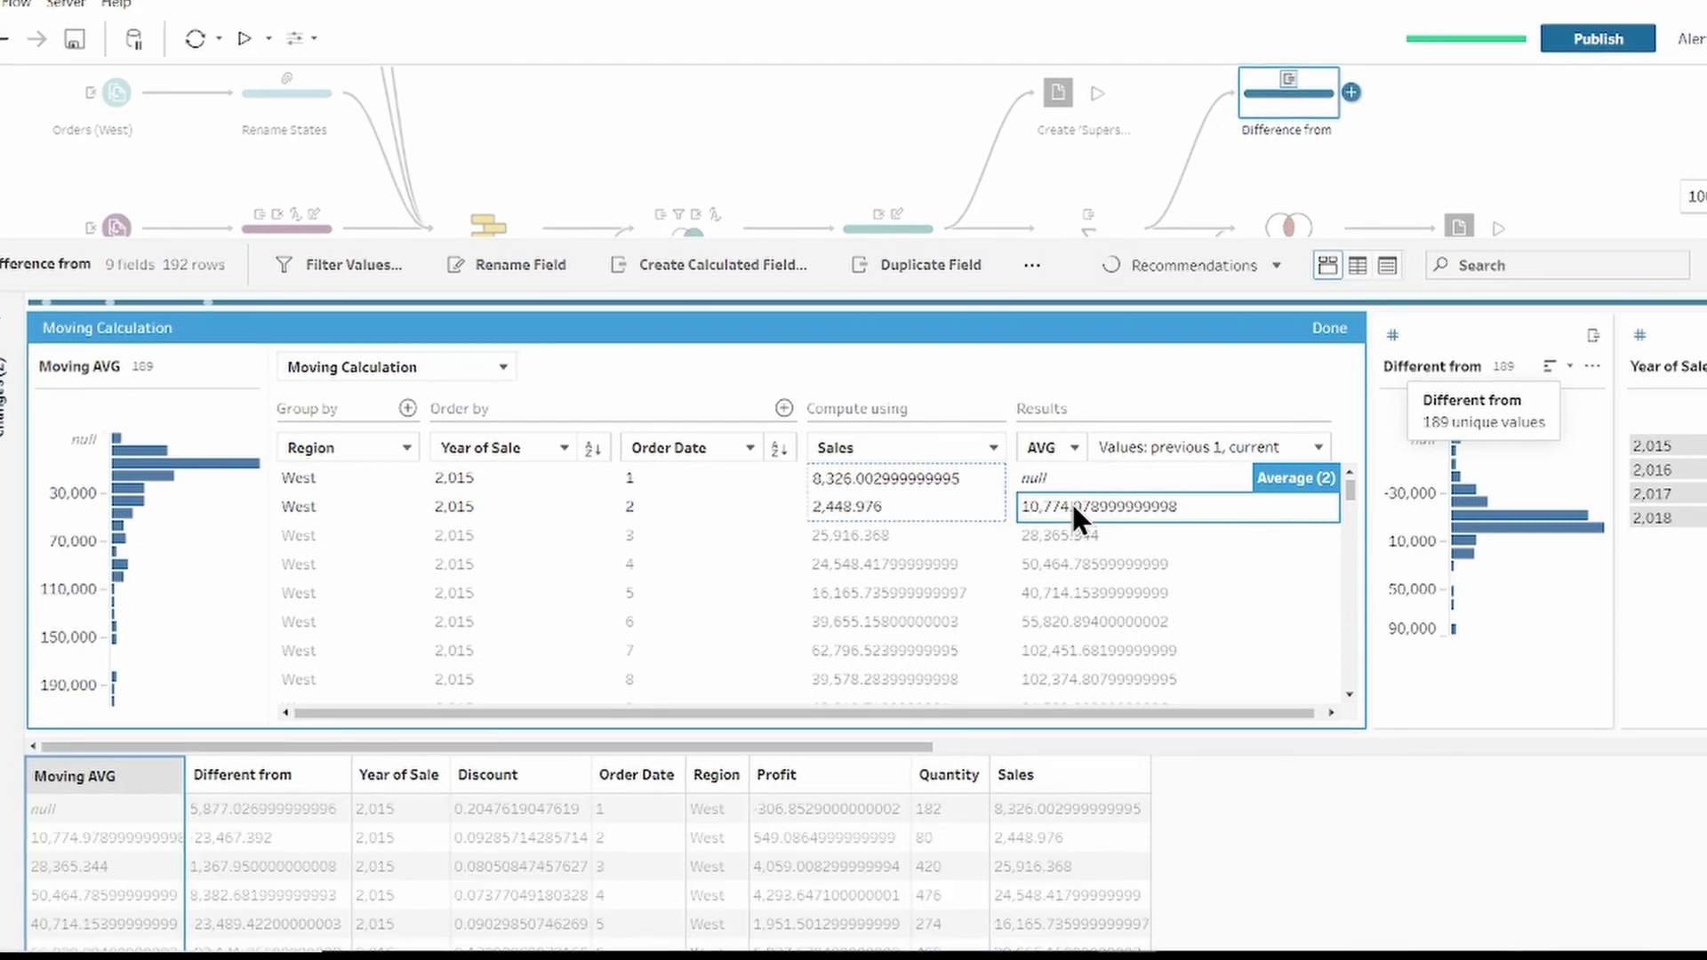
pyautogui.click(1119, 443)
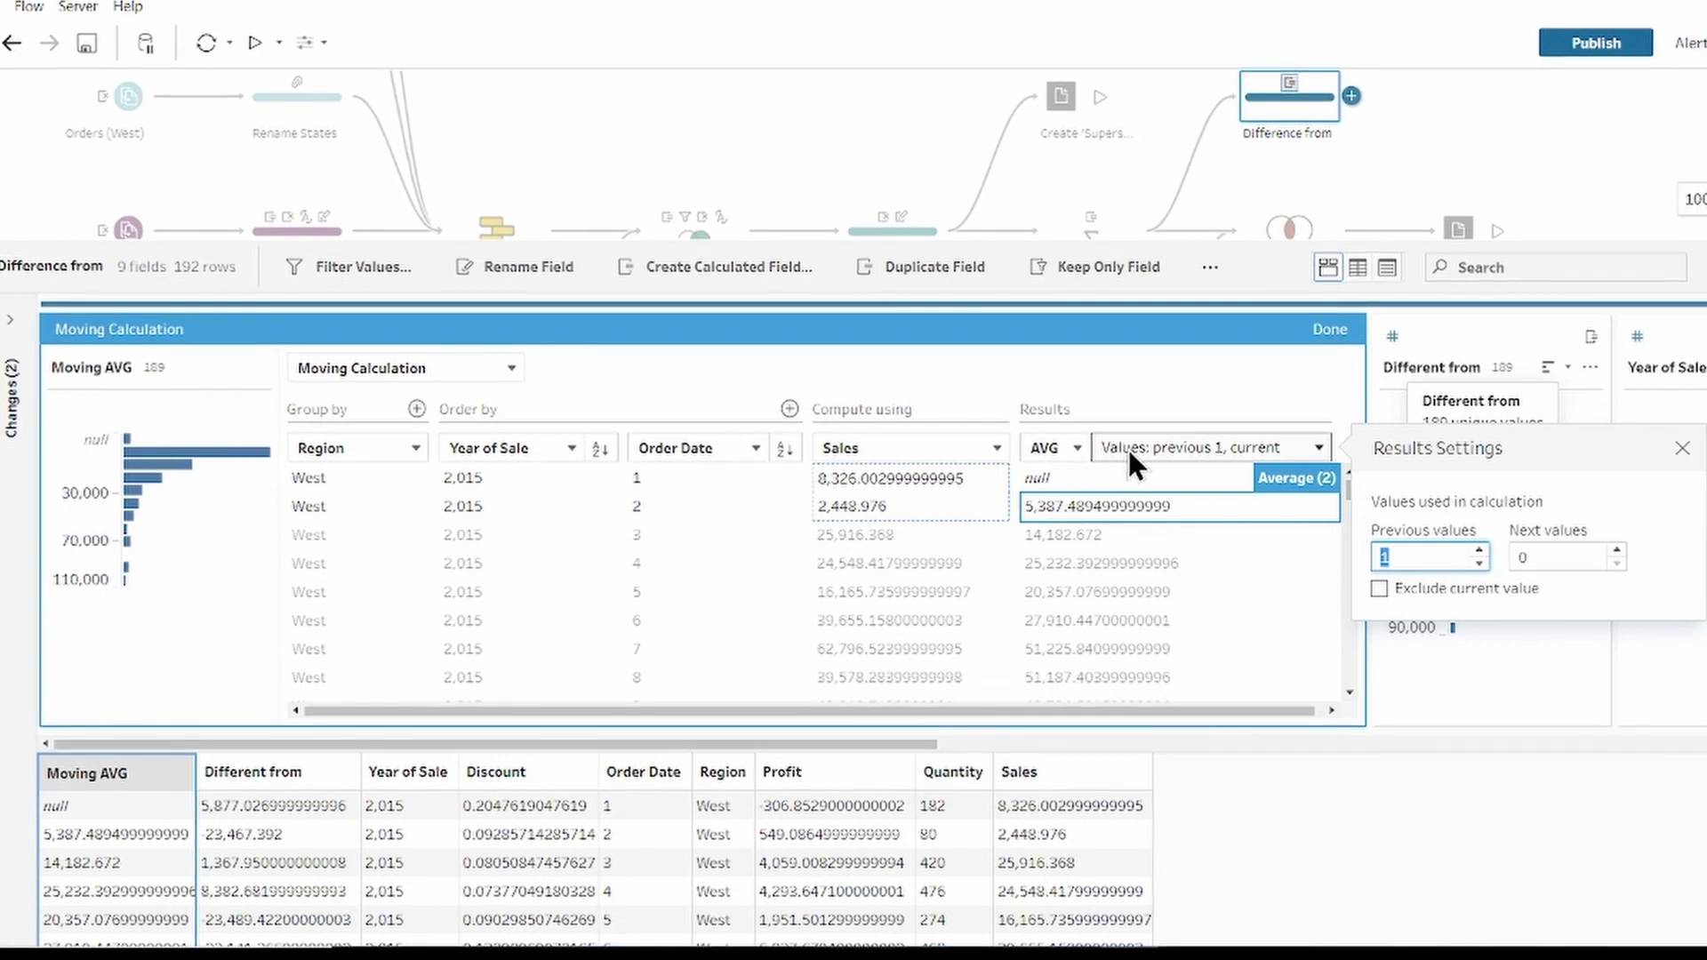
# - Set Previous values to 2, keep the current value included, and close Results Settings
pyautogui.click(1477, 548)
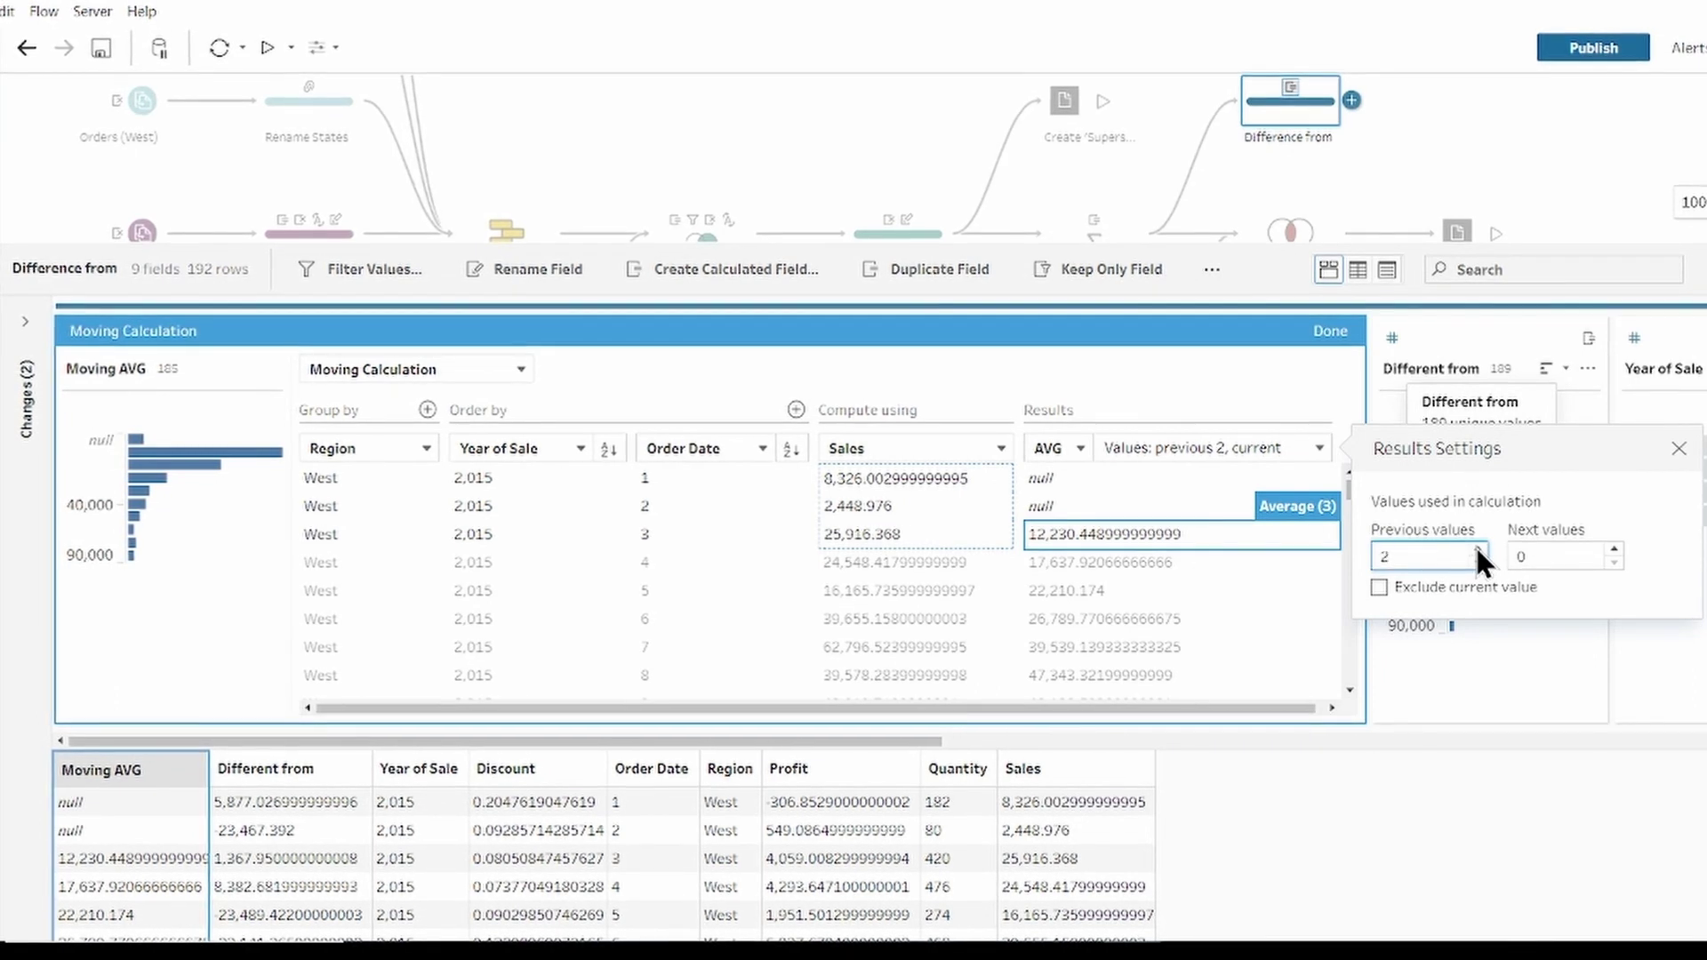
pyautogui.click(1377, 586)
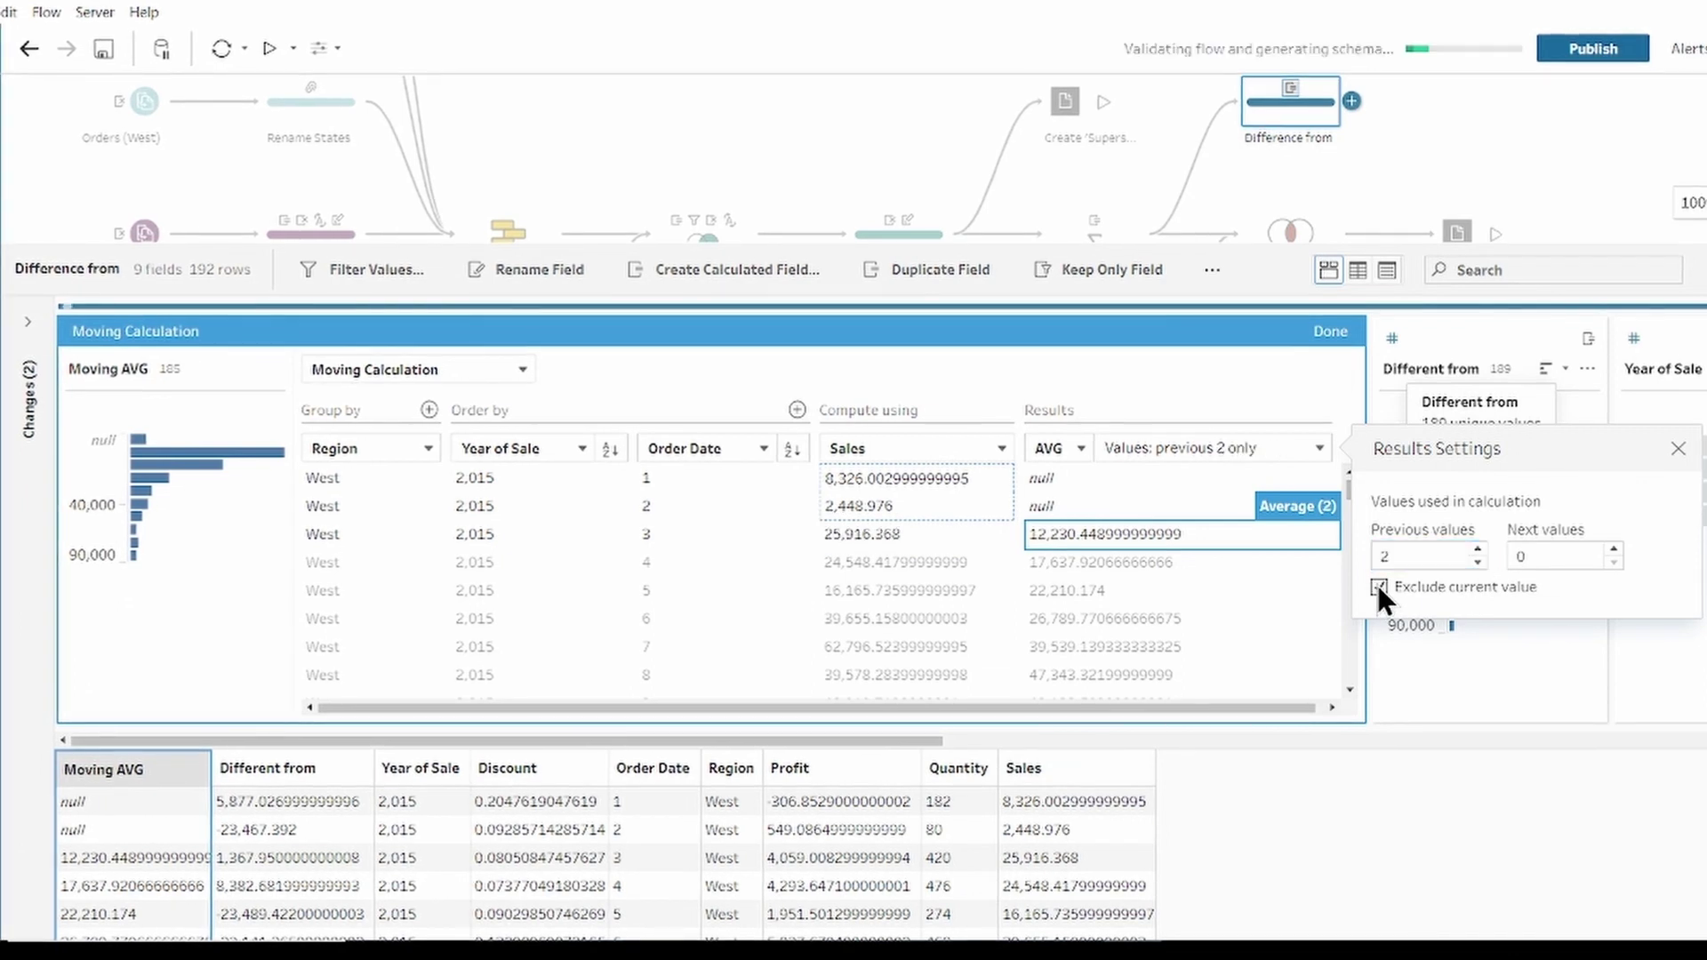
pyautogui.click(1379, 586)
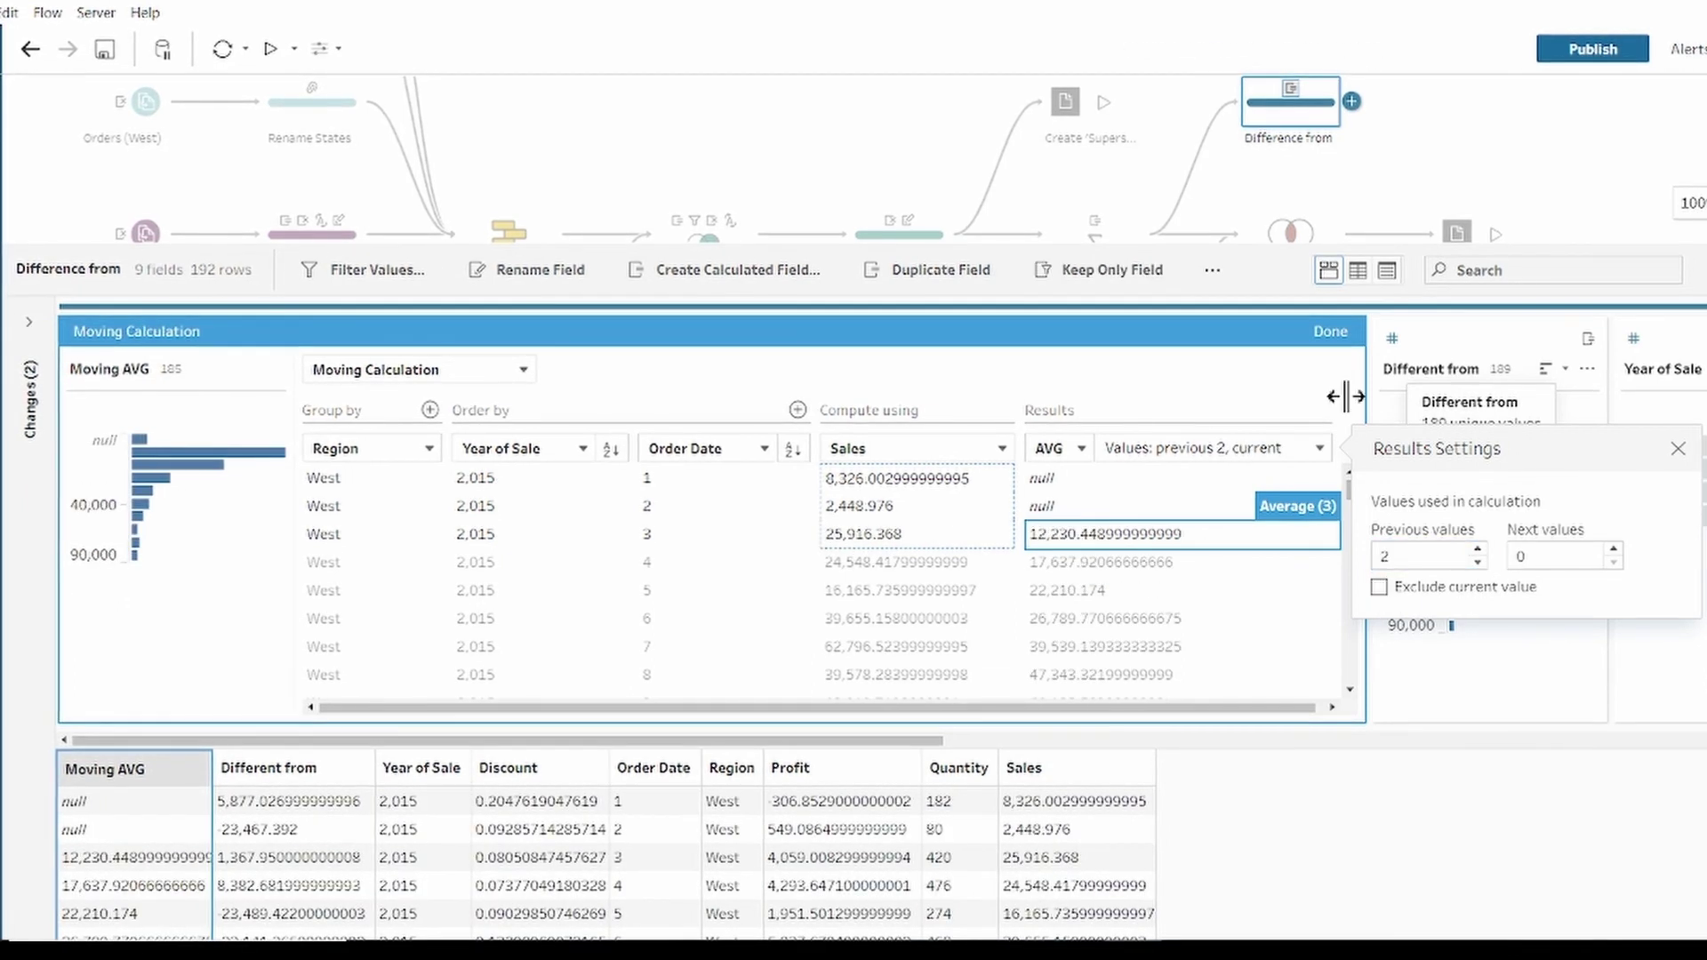
pyautogui.click(1330, 331)
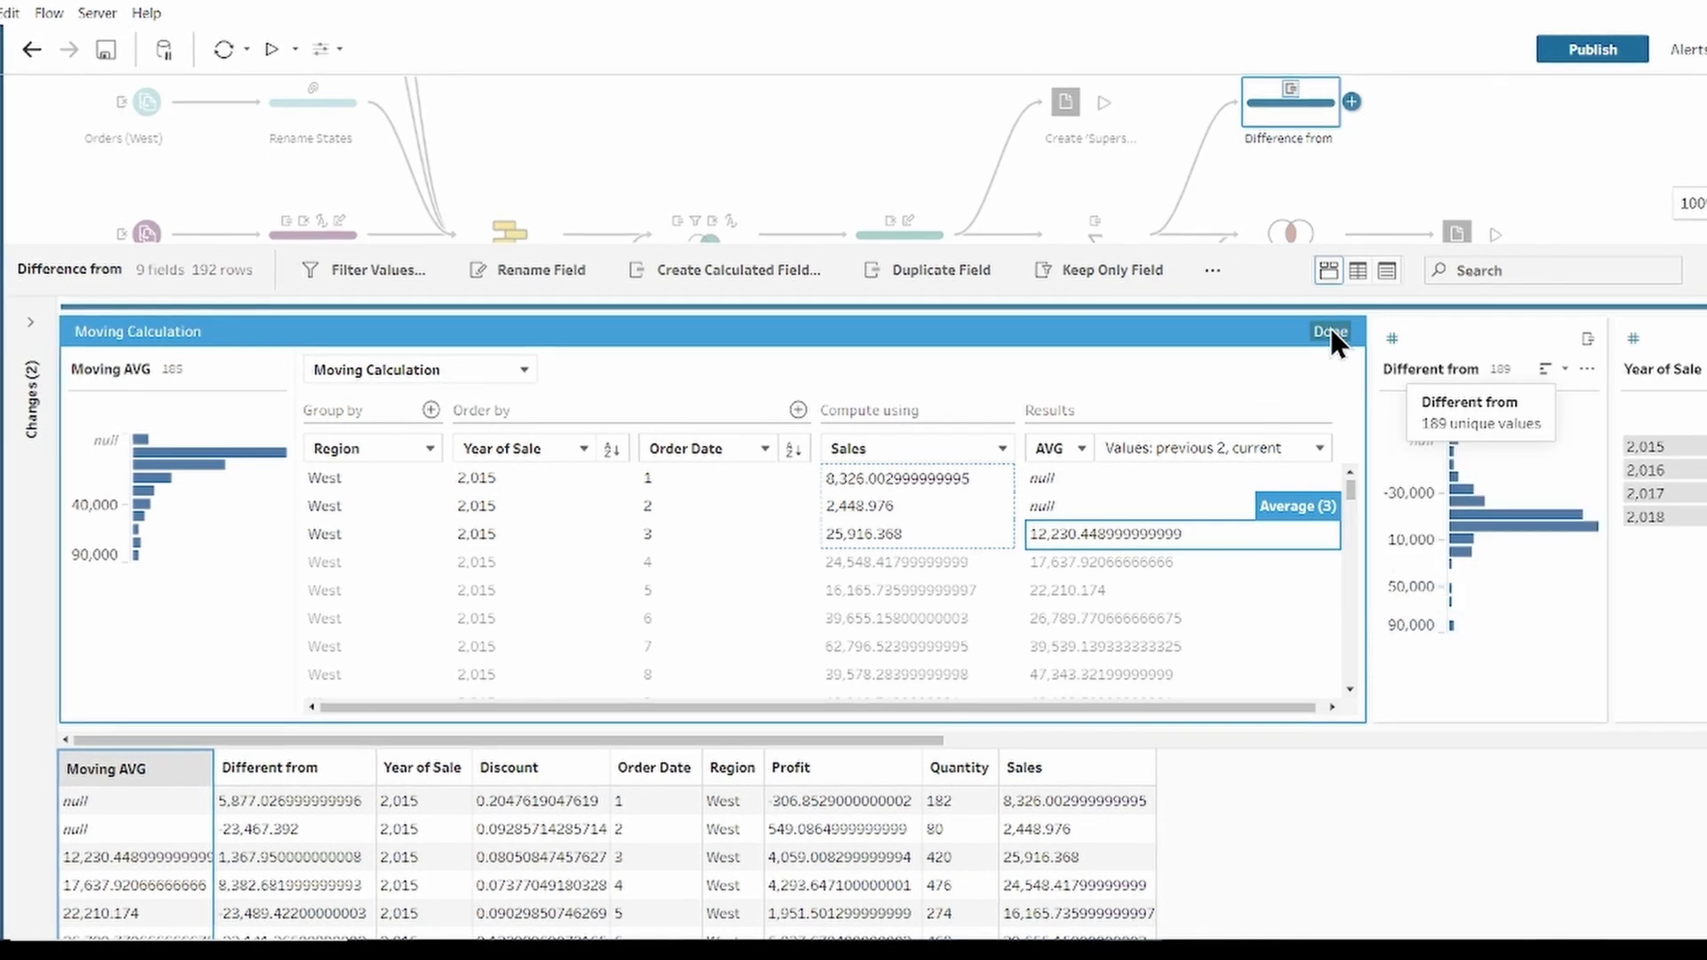
# - Finish the moving calculation and expand the Changes (2) list showing Difference From and Moving Calculation
pyautogui.click(1331, 330)
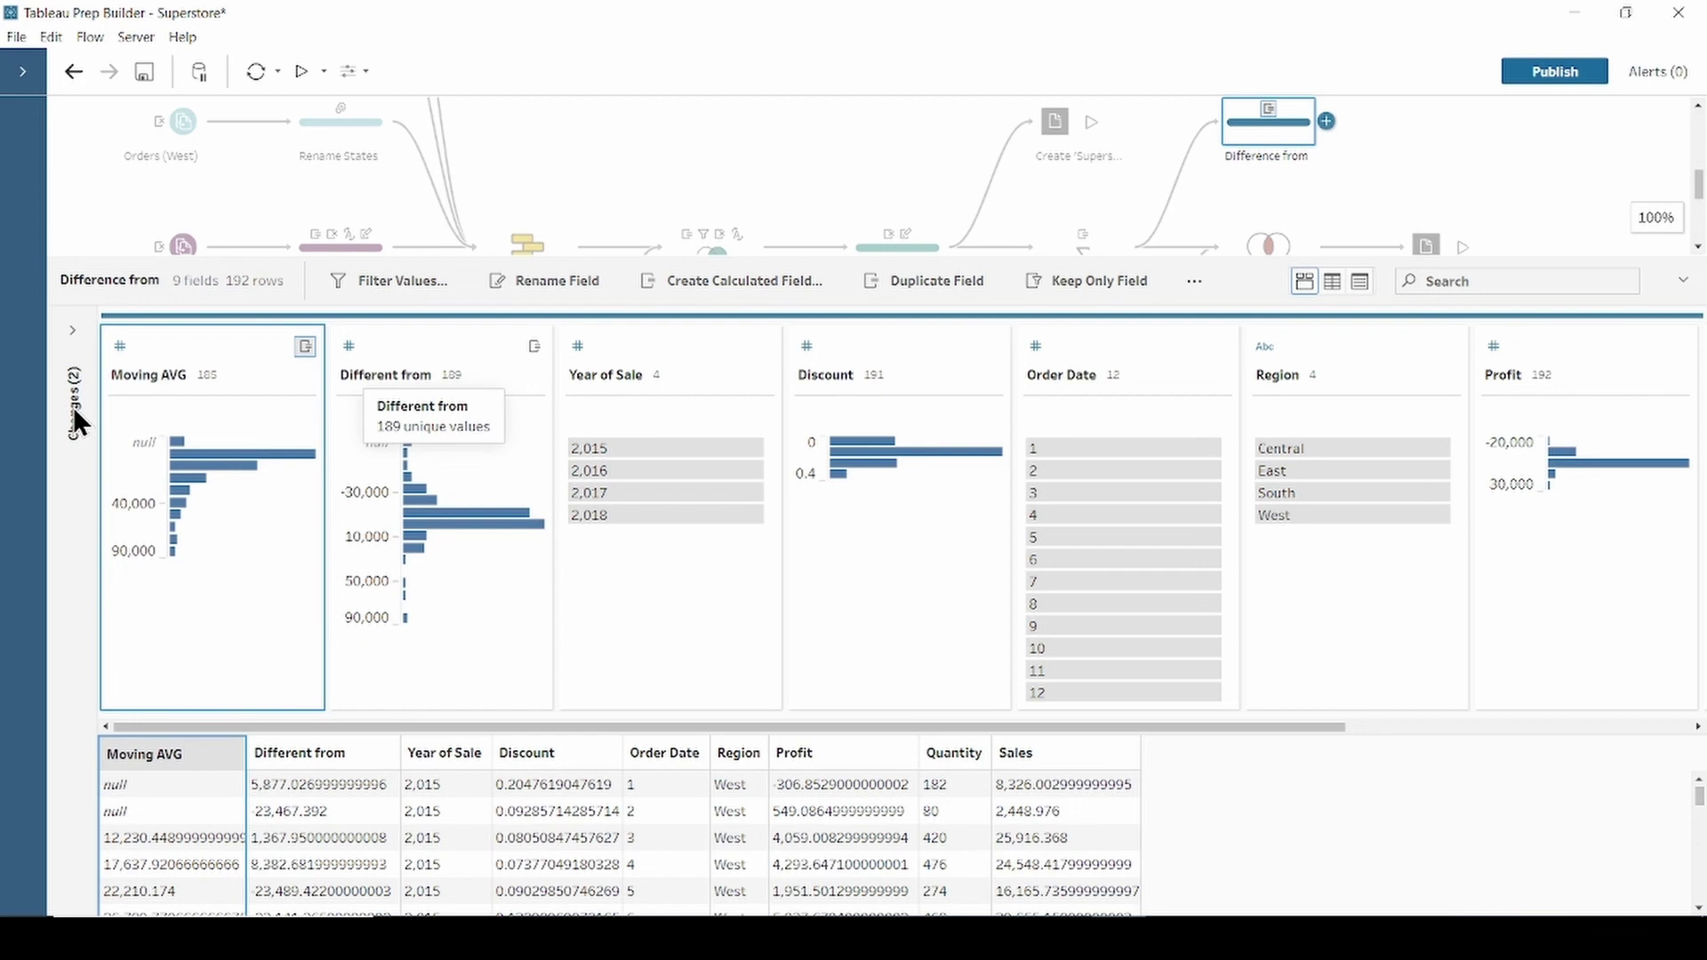
pyautogui.click(68, 329)
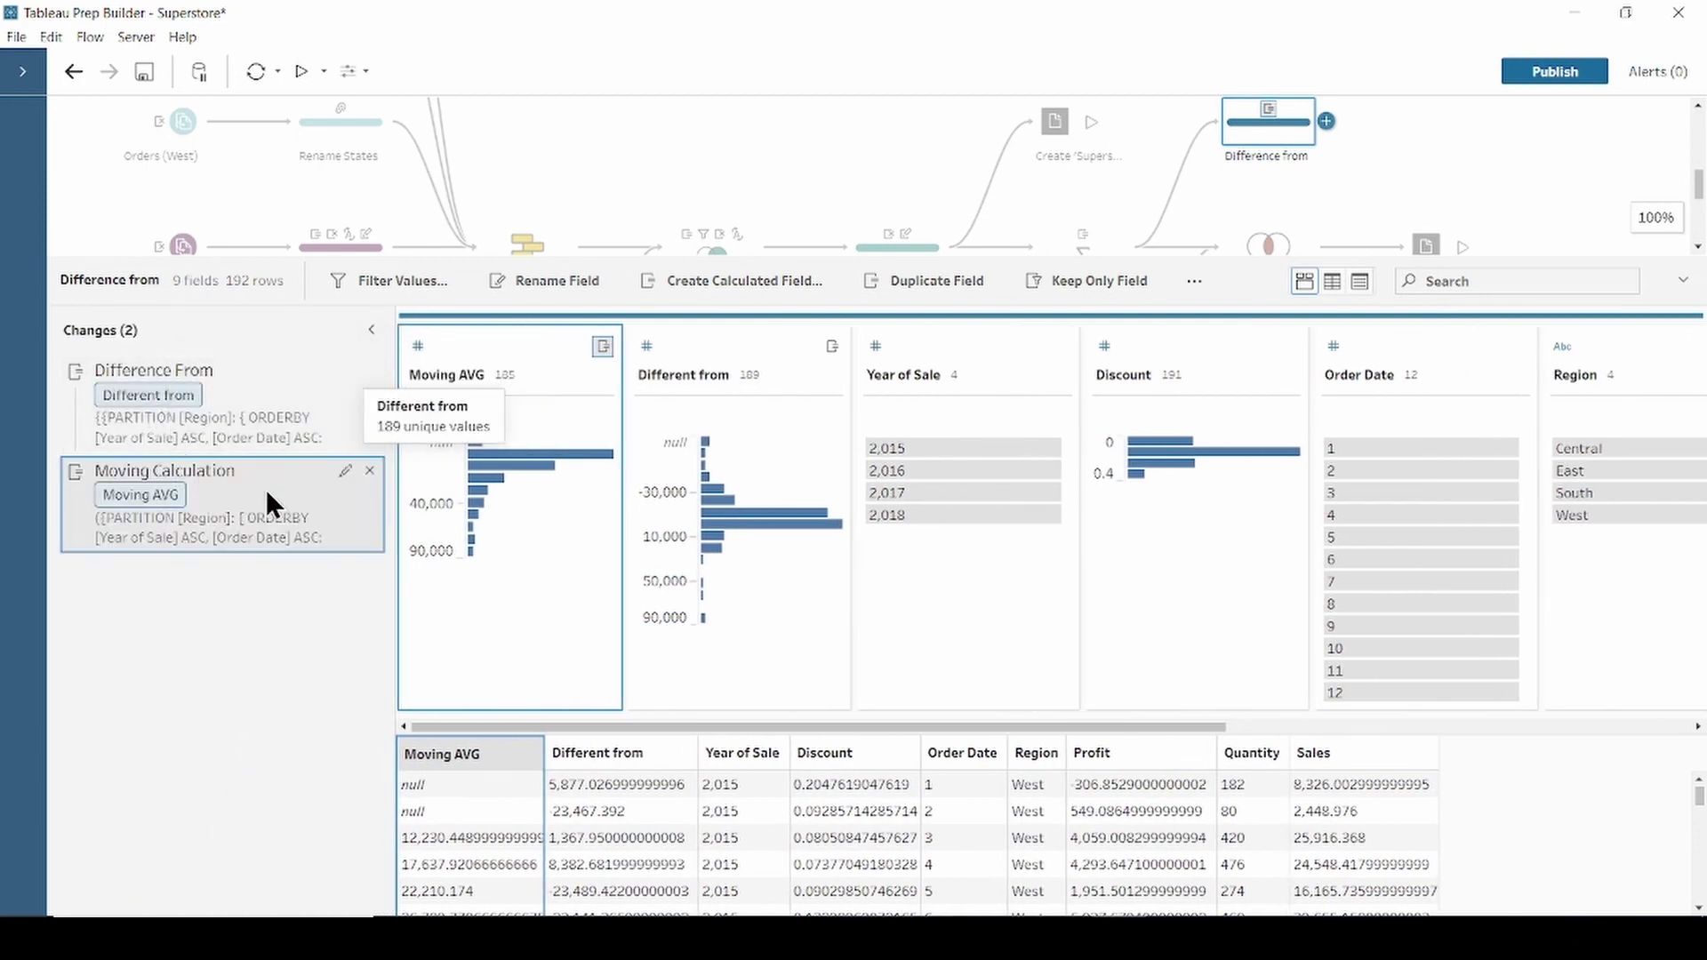